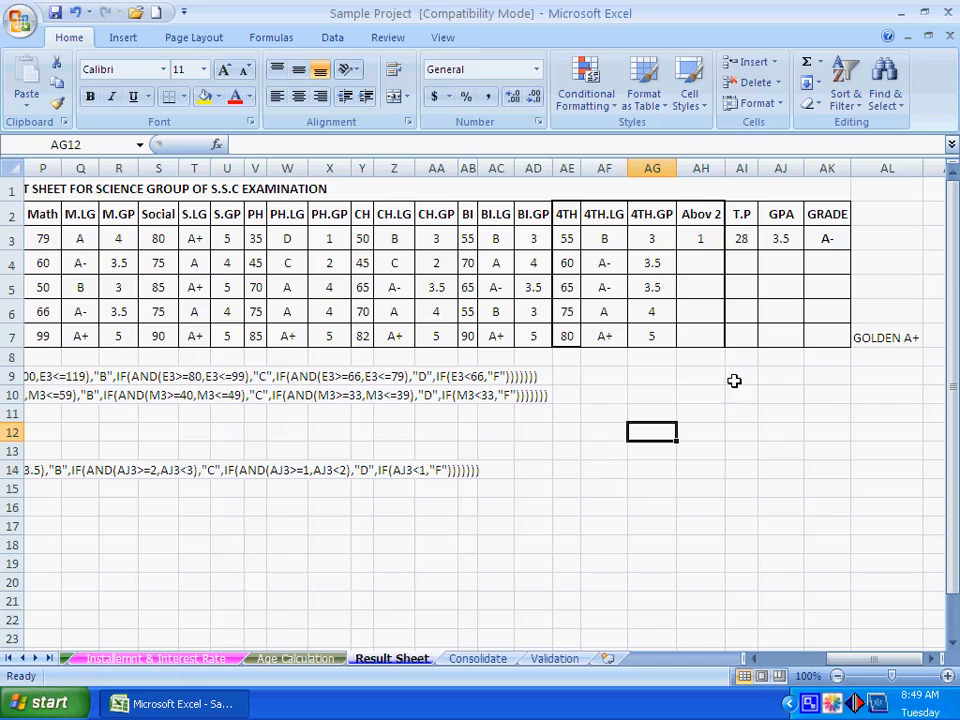
# - Examine the 4TH.GP, Abov 2 and GPA entries and their formulas in the result sheet
pyautogui.moveTo(650, 238); pyautogui.dragTo(649, 330)
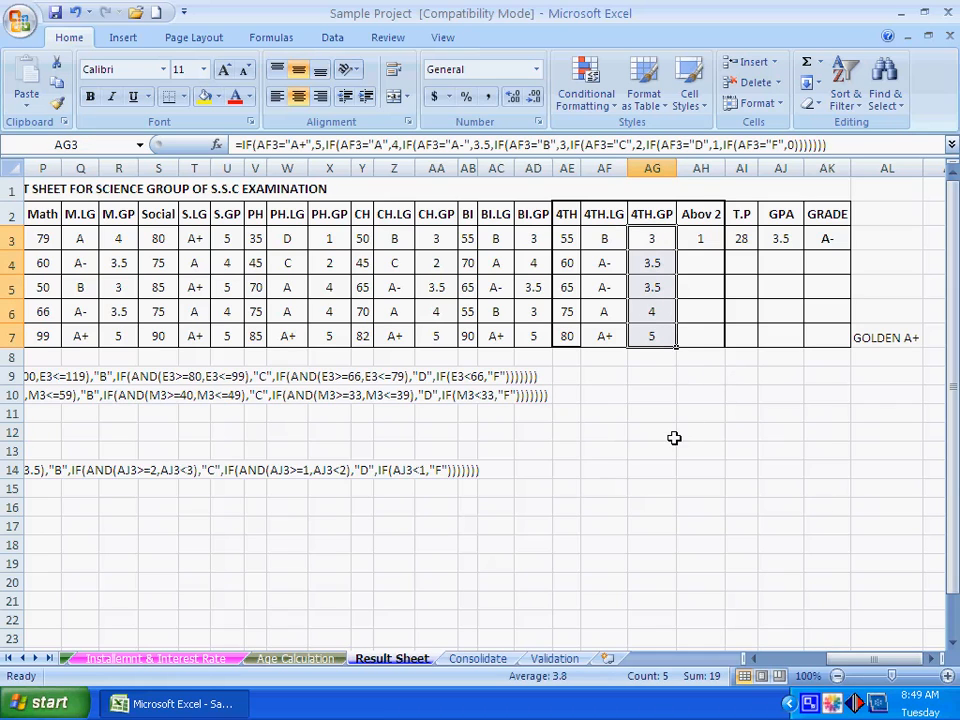
pyautogui.click(668, 433)
pyautogui.click(707, 241)
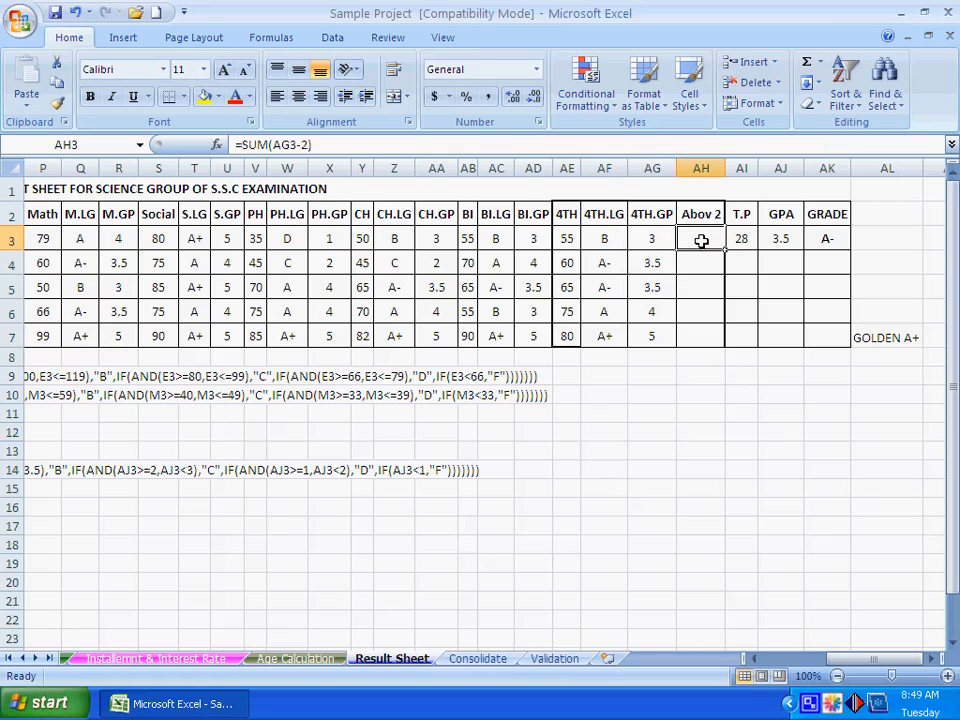
pyautogui.moveTo(690, 240); pyautogui.dragTo(688, 338)
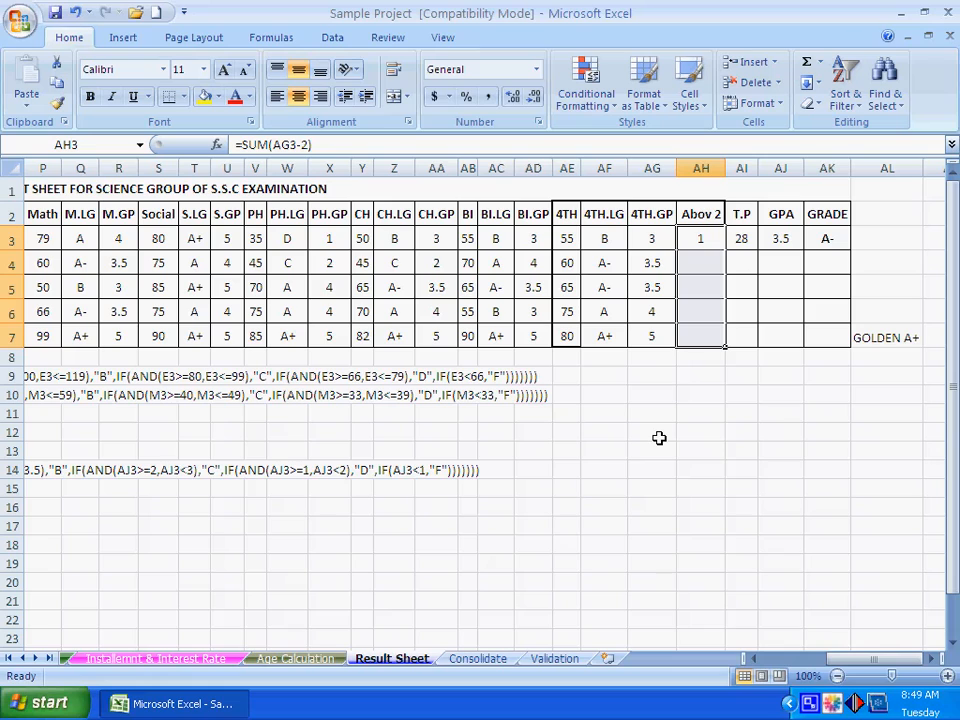
pyautogui.click(780, 237)
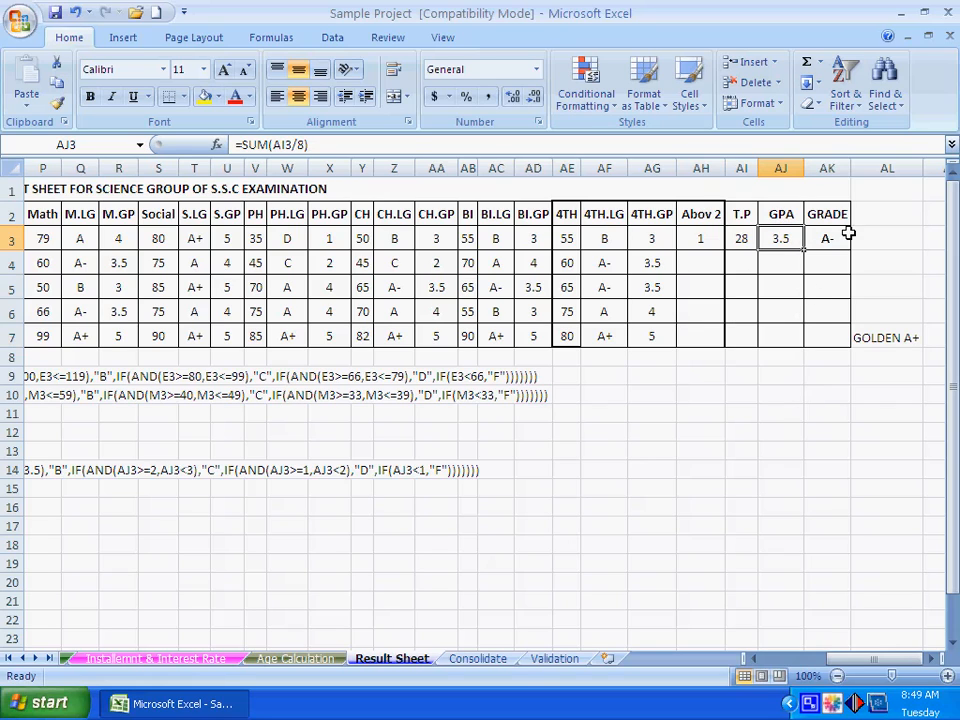
pyautogui.click(793, 405)
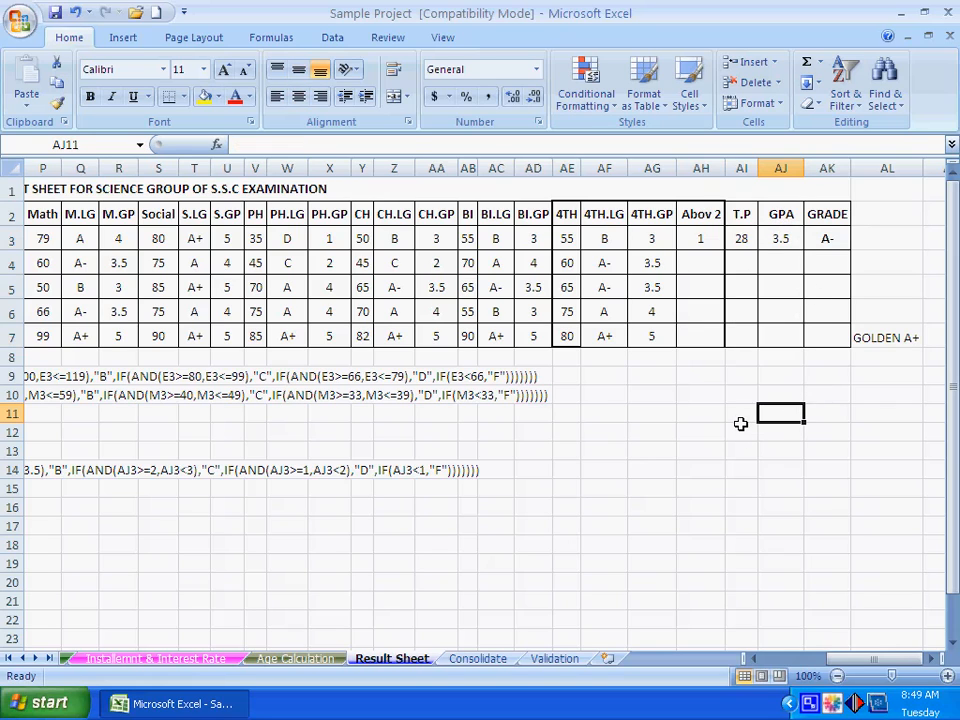
pyautogui.click(656, 241)
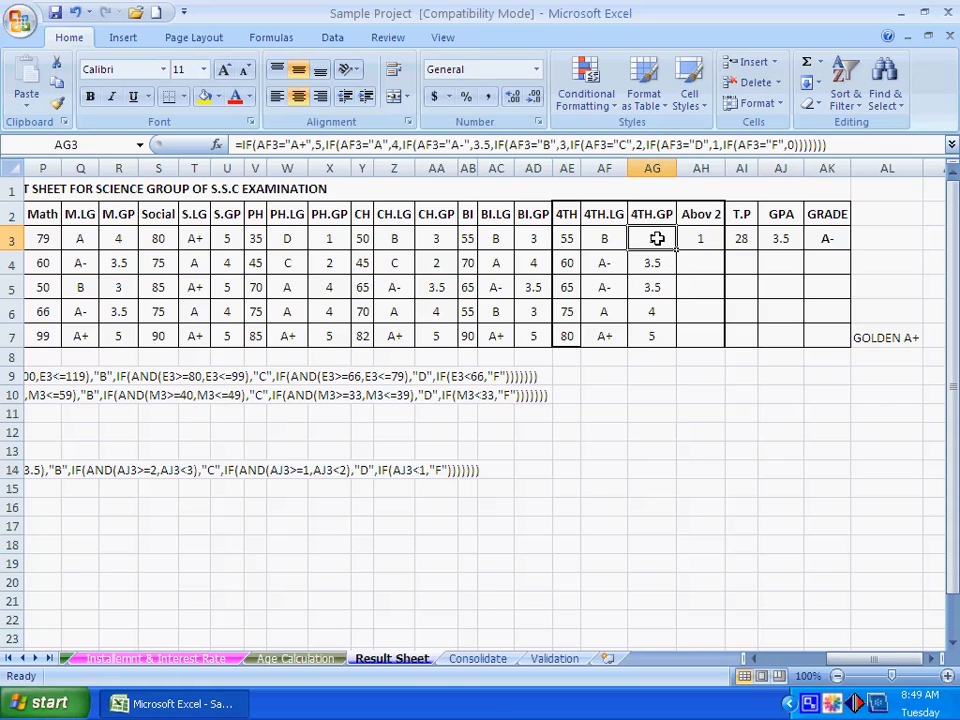
# - Clear the Abov 2 cell AH3 and enter the formula =SUM(AG3-2) in it
pyautogui.click(688, 237)
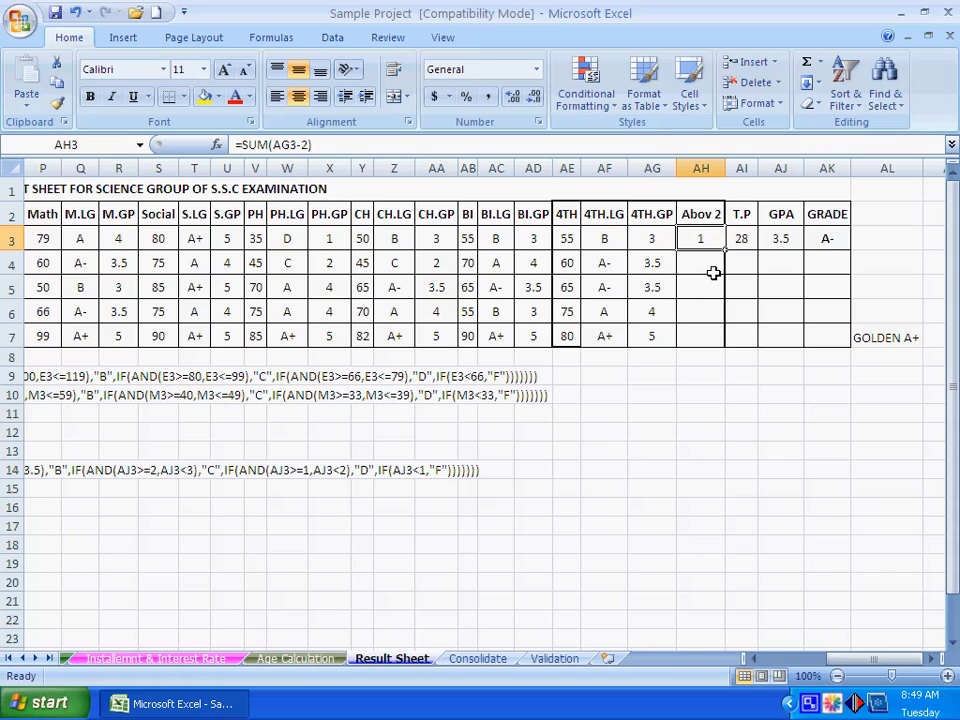
pyautogui.press('Delete')
pyautogui.write('=SUM(')
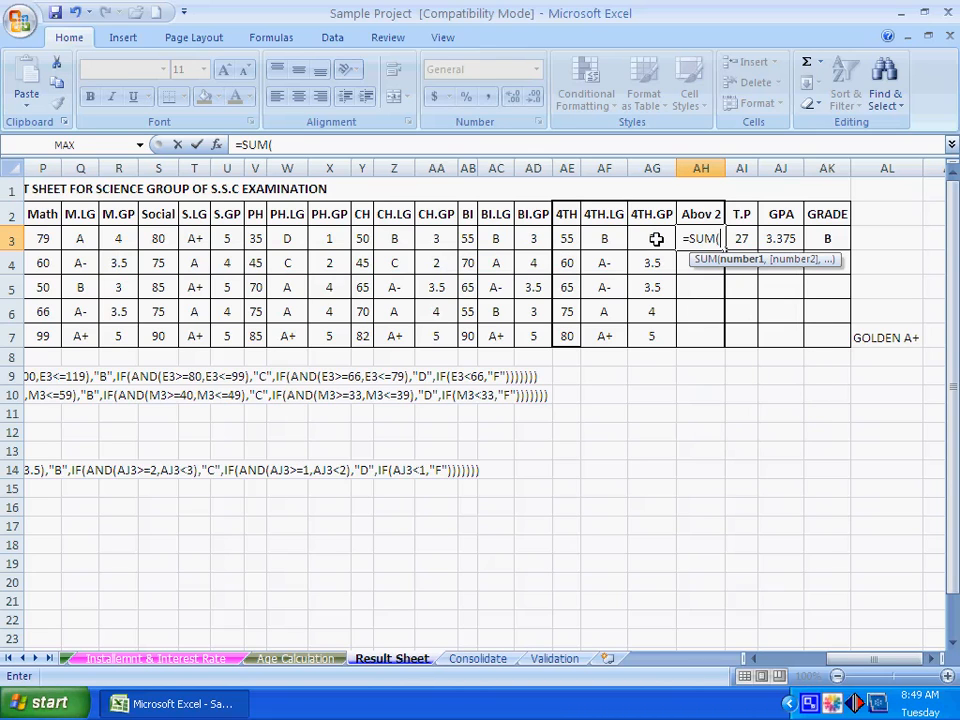
pyautogui.click(656, 239)
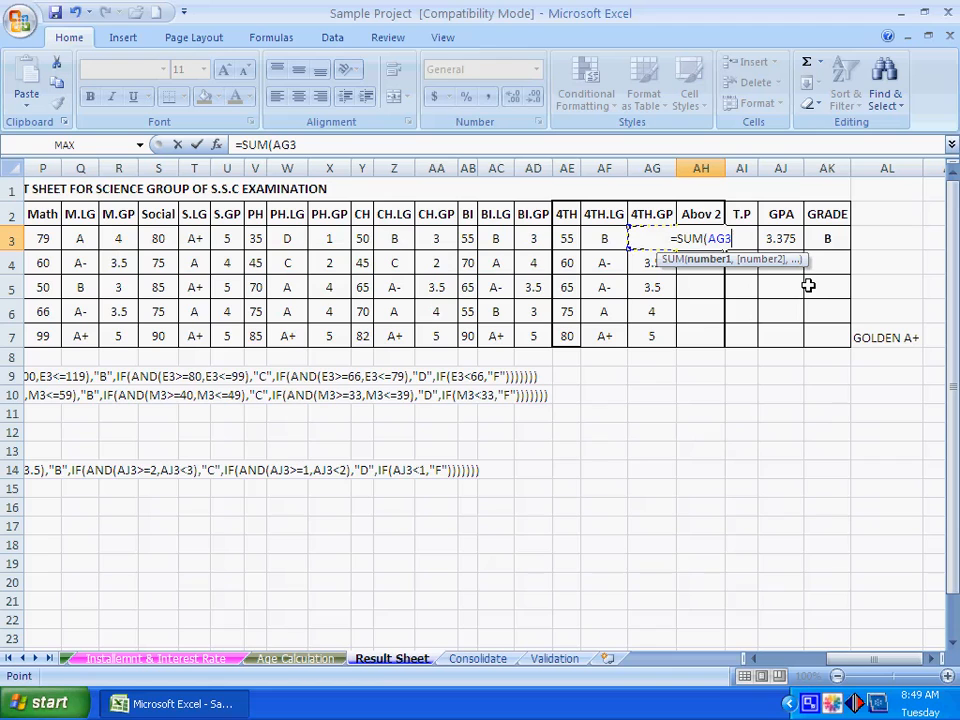
pyautogui.write('-2')
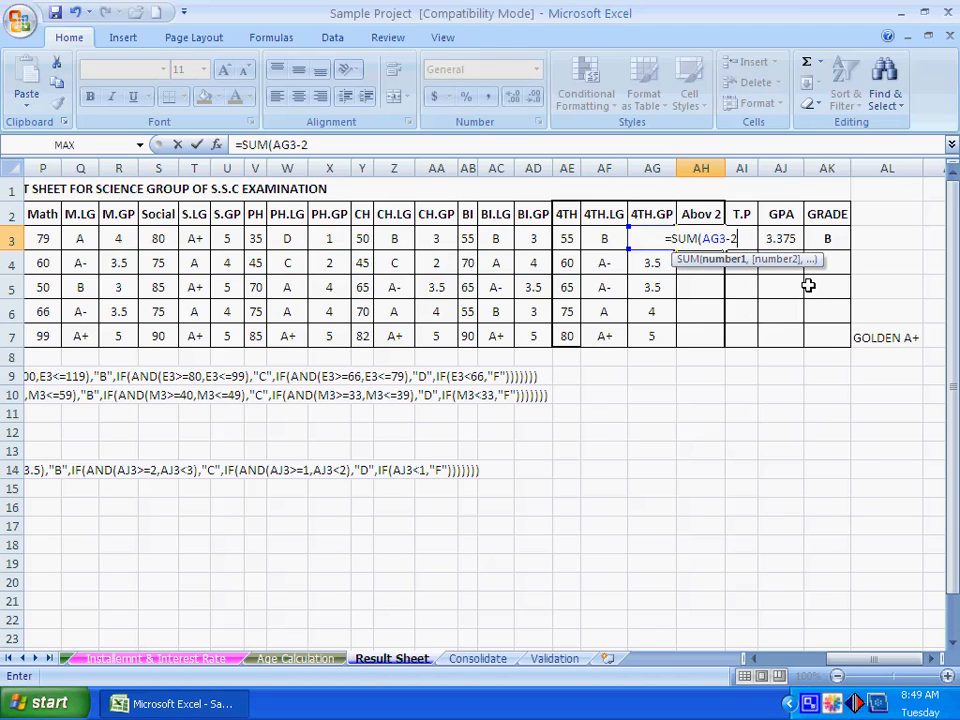
pyautogui.write(')')
pyautogui.press('Return')
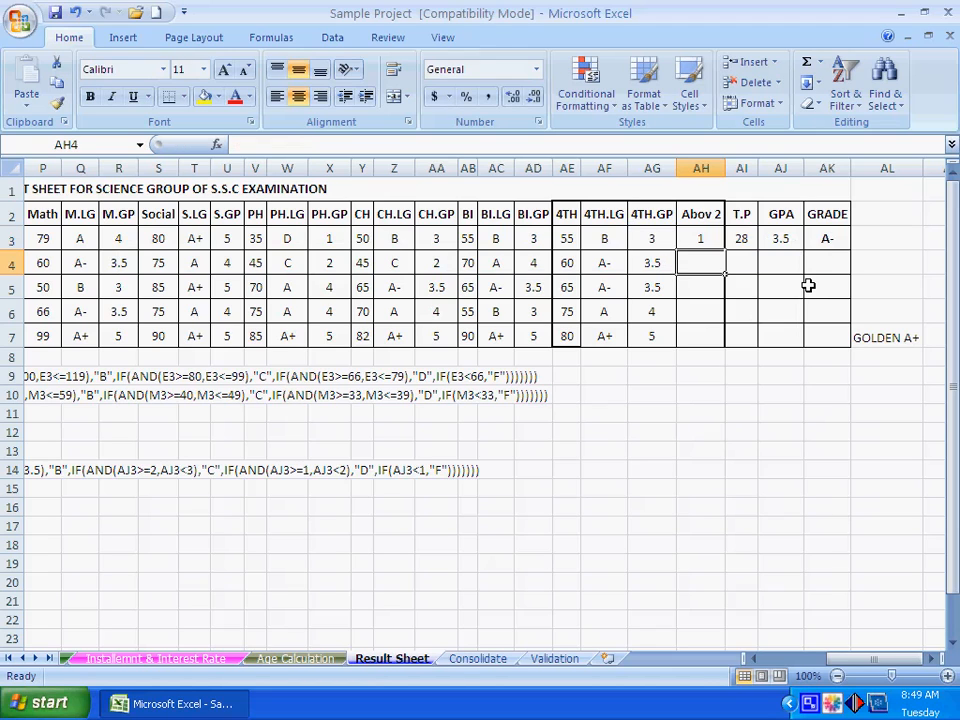
pyautogui.press('Up')
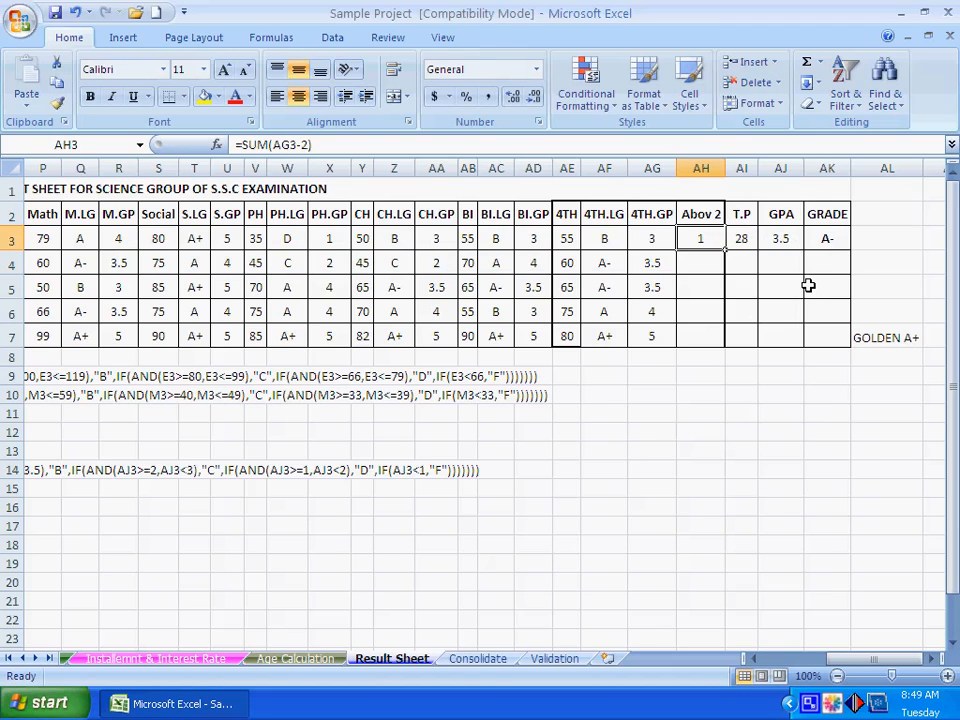
# - Copy the Abov 2 formula from AH3 into cells AH4 to AH7
pyautogui.click(655, 240)
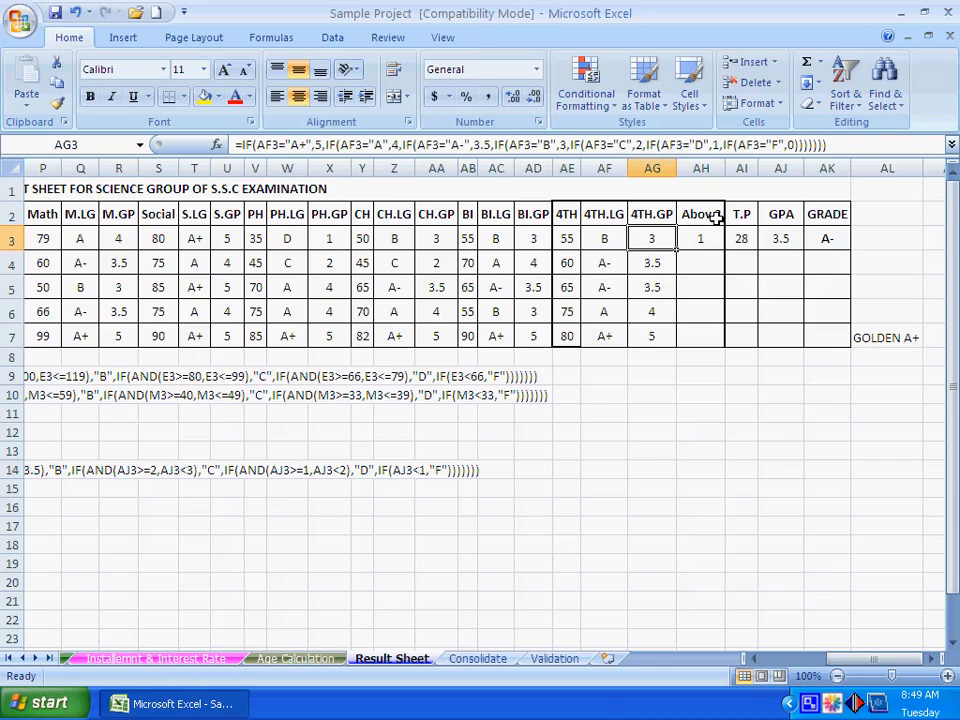
pyautogui.click(700, 237)
pyautogui.rightClick(708, 252)
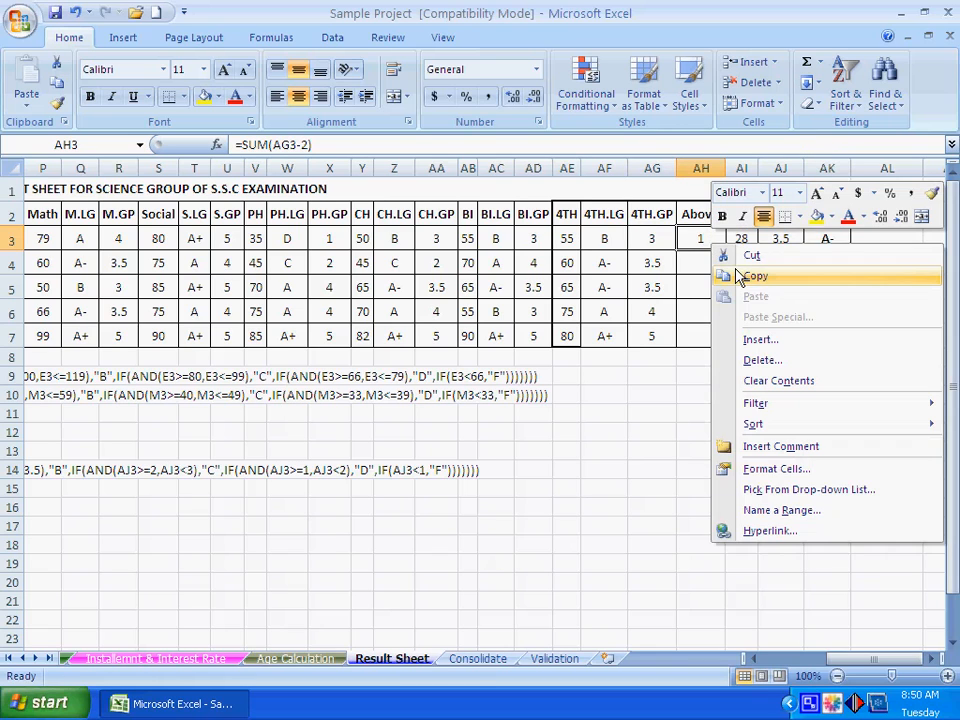
pyautogui.click(718, 275)
pyautogui.moveTo(718, 270); pyautogui.dragTo(707, 324)
pyautogui.rightClick(705, 296)
pyautogui.click(742, 348)
pyautogui.click(655, 263)
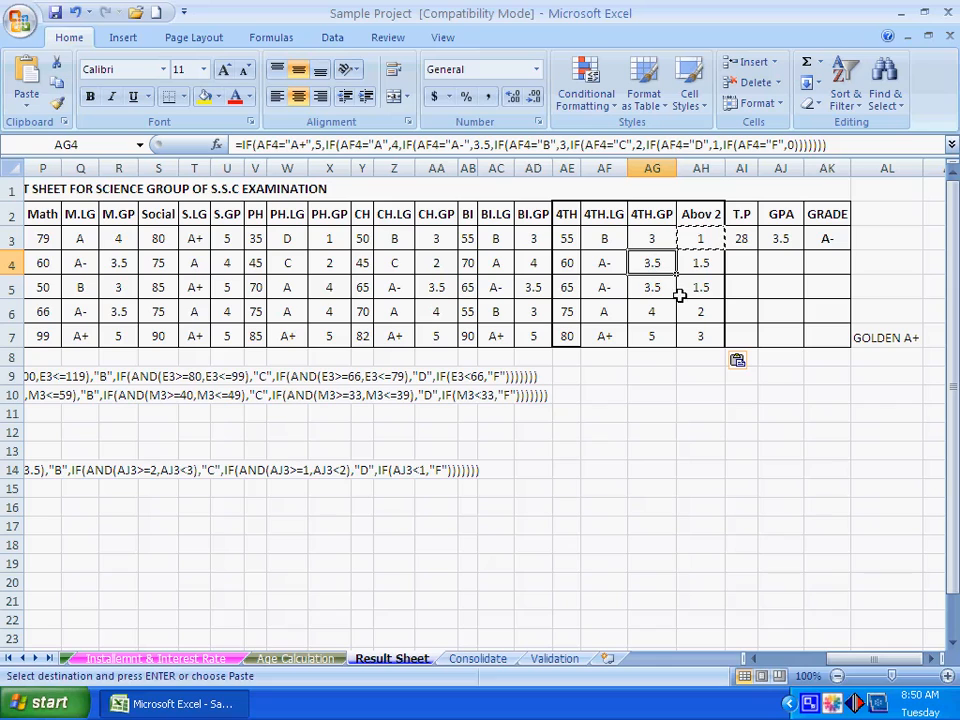
pyautogui.press('Escape')
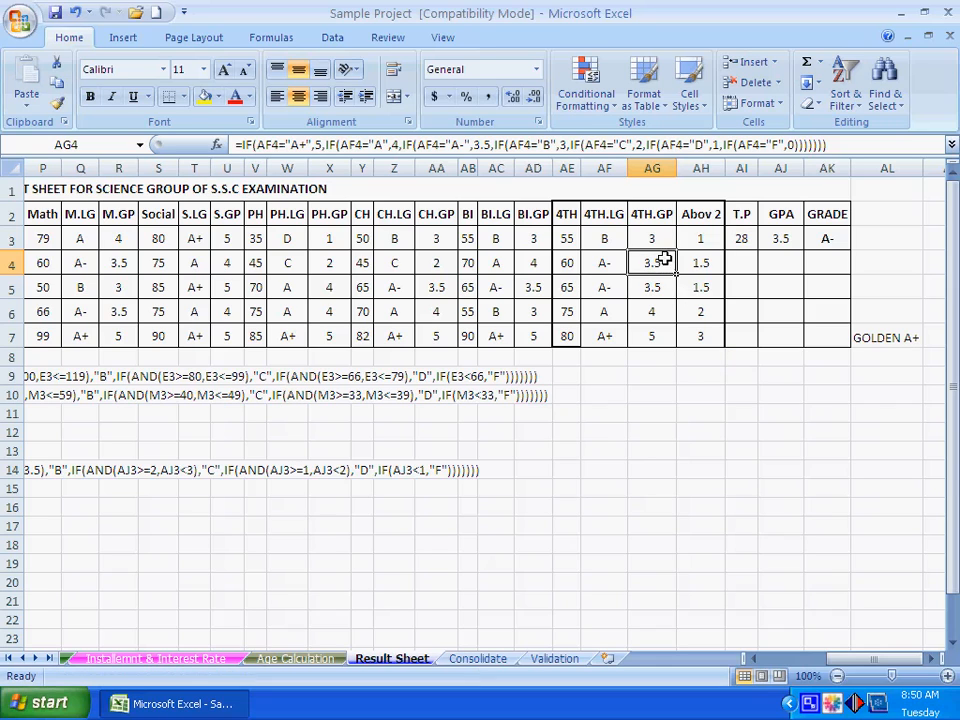
# - Check the Abov 2 formulas against the 4TH.GP values in rows 4 to 7, and save the workbook
pyautogui.click(699, 260)
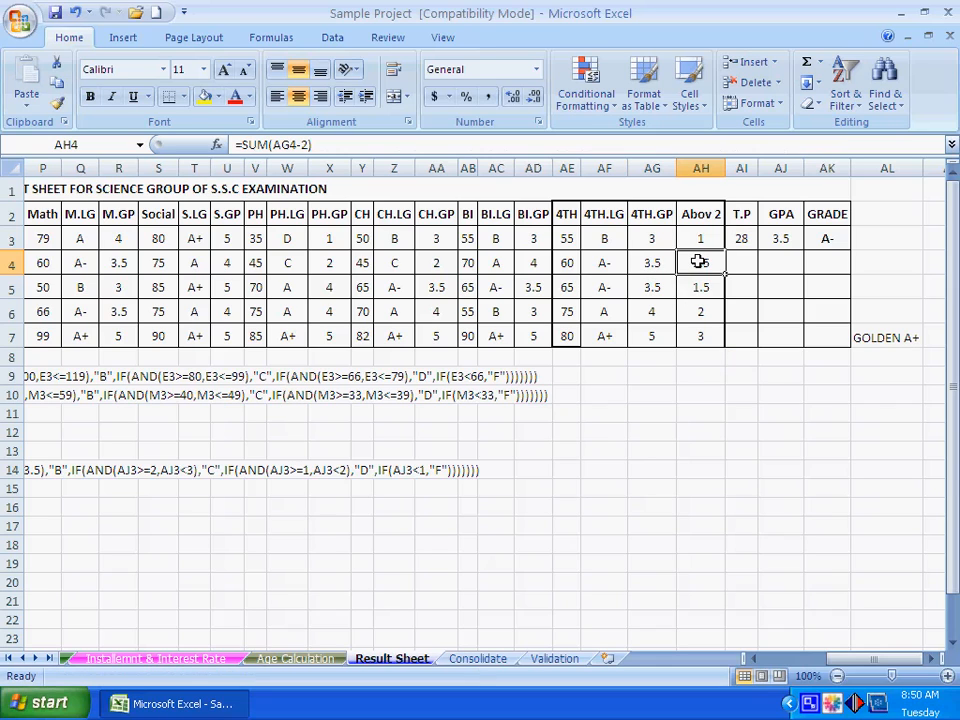
pyautogui.click(654, 286)
pyautogui.click(701, 289)
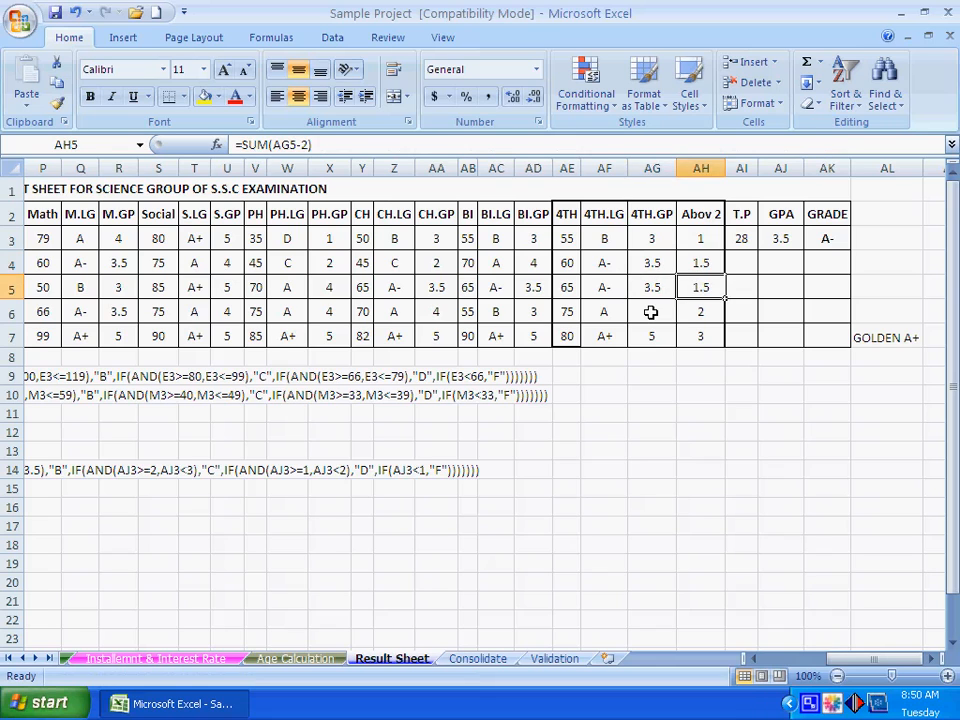
pyautogui.click(650, 313)
pyautogui.click(709, 312)
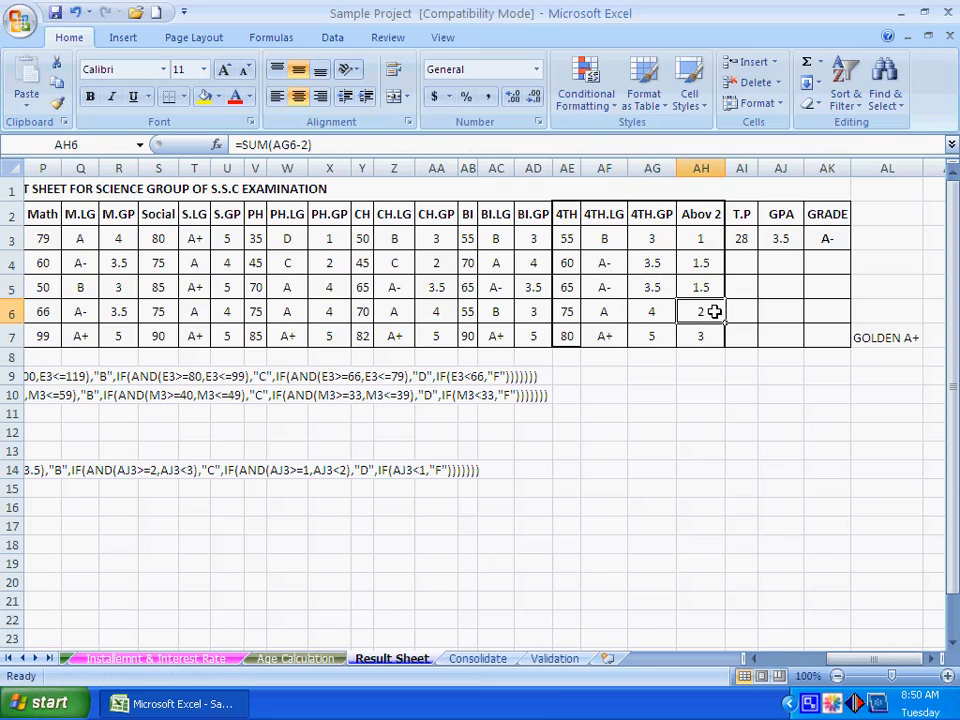
pyautogui.click(668, 336)
pyautogui.click(701, 339)
pyautogui.click(711, 429)
pyautogui.hotkey('ctrl', 's')
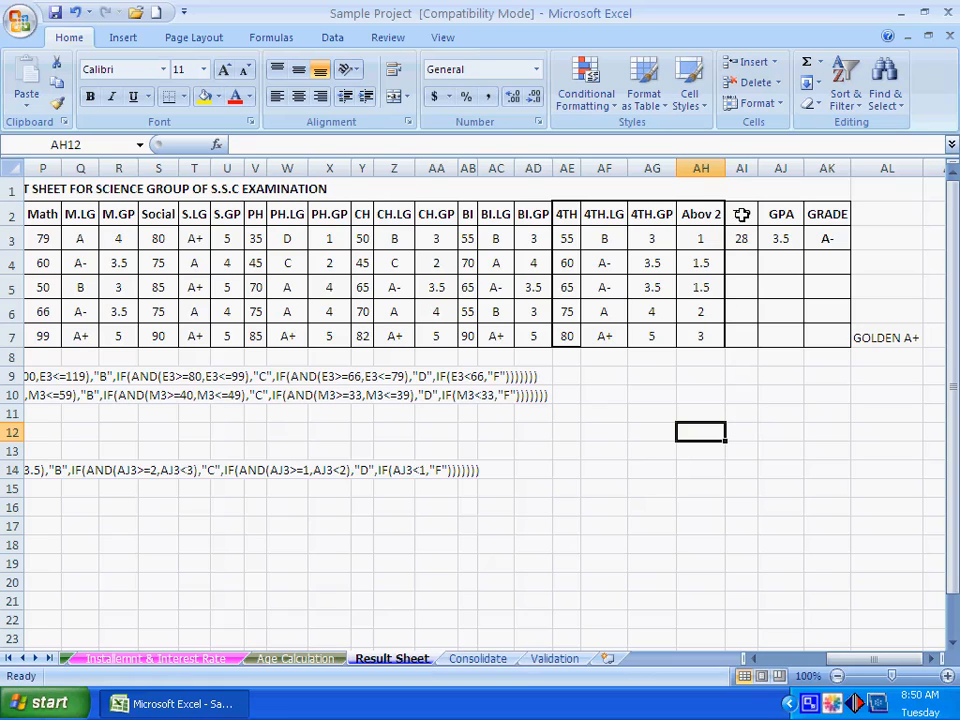
pyautogui.click(750, 399)
pyautogui.click(745, 430)
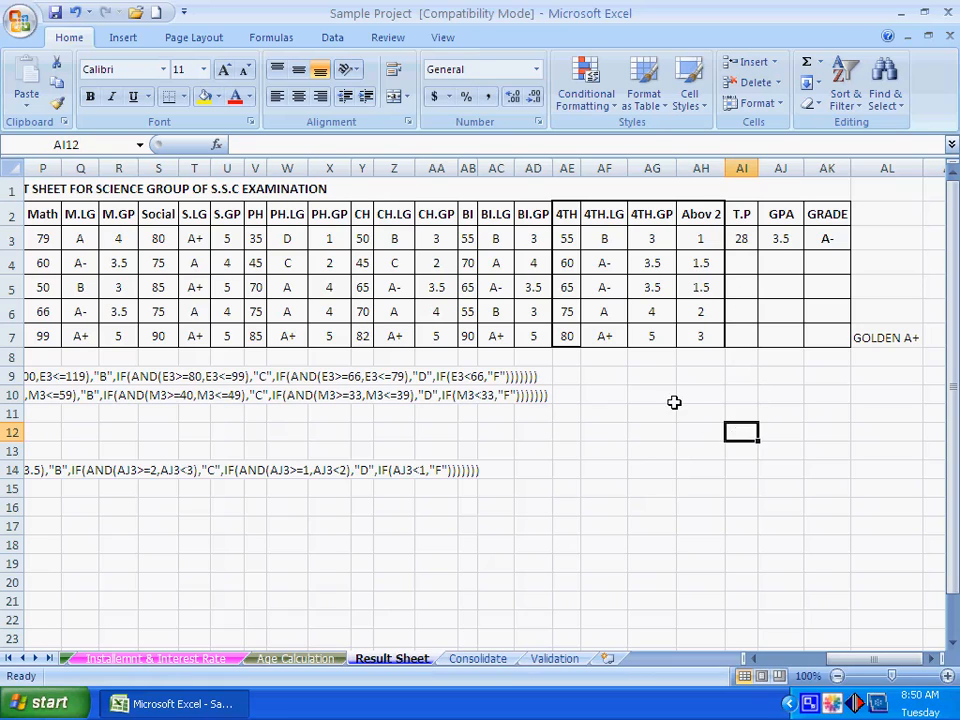
pyautogui.click(671, 399)
pyautogui.moveTo(651, 242); pyautogui.dragTo(648, 339)
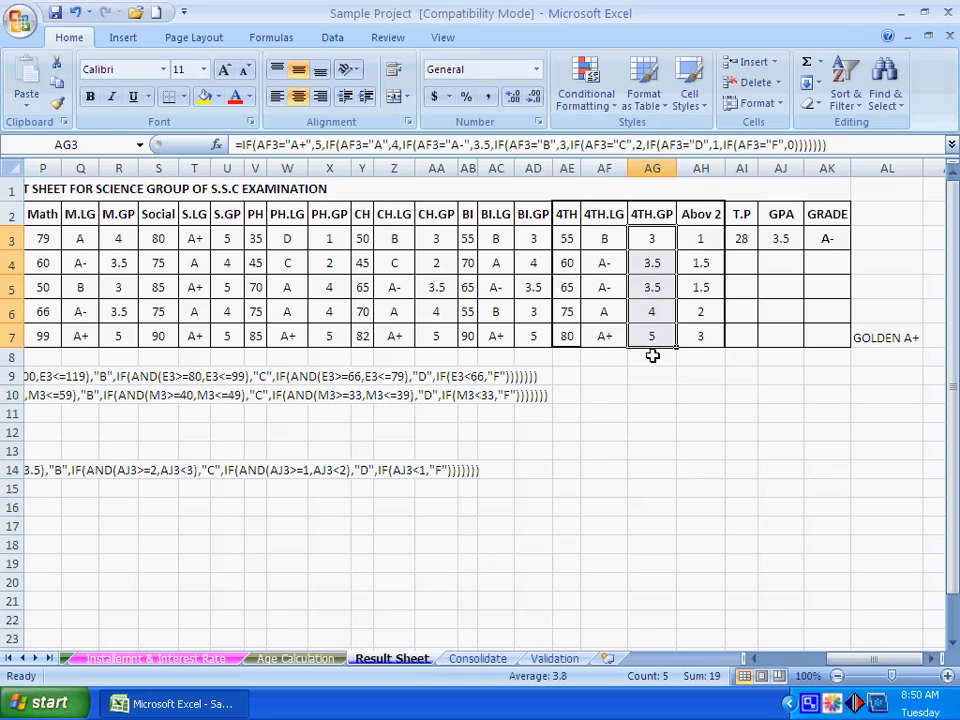
pyautogui.moveTo(703, 242); pyautogui.dragTo(703, 336)
pyautogui.click(712, 466)
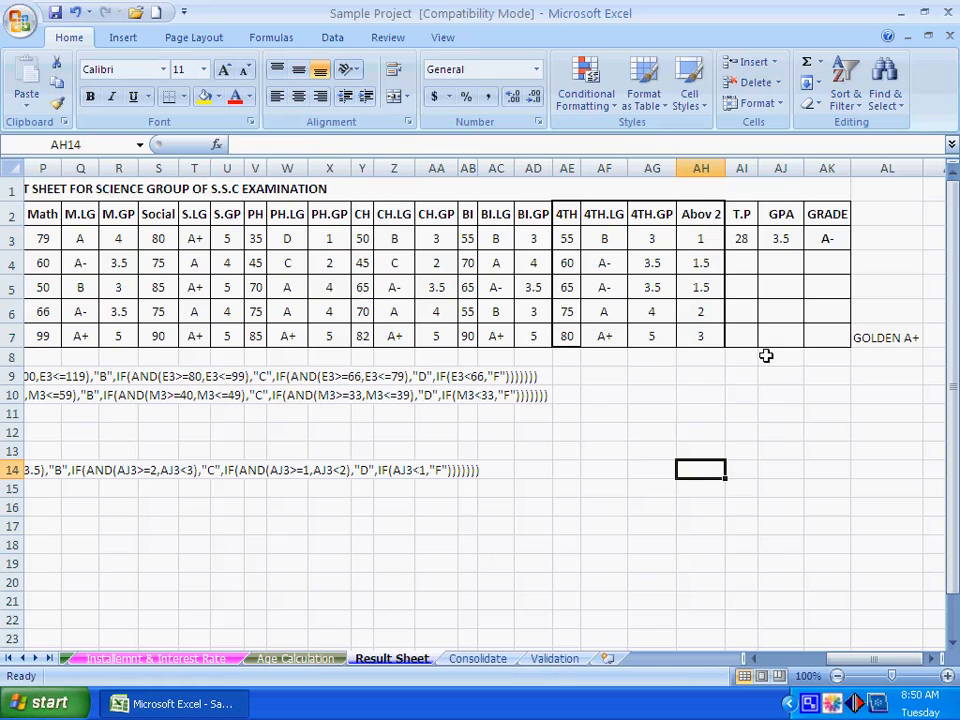
# - Clear the T.P cell AI3 and start a new formula adding the Bangla, English and Islam grade points: =(G3+L3+O3
pyautogui.click(744, 244)
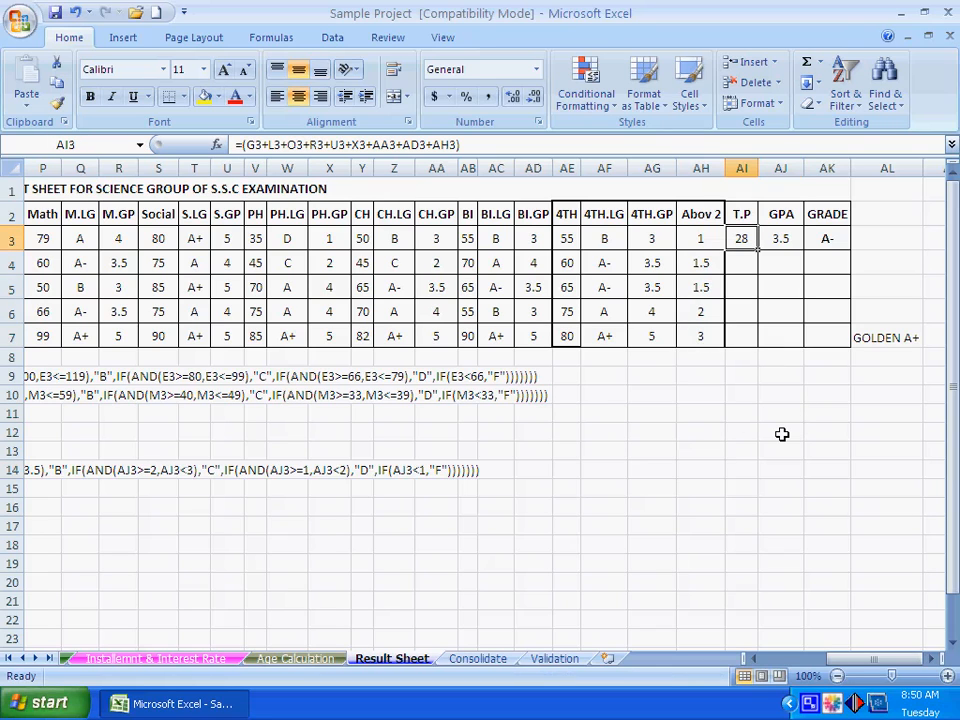
pyautogui.press('Delete')
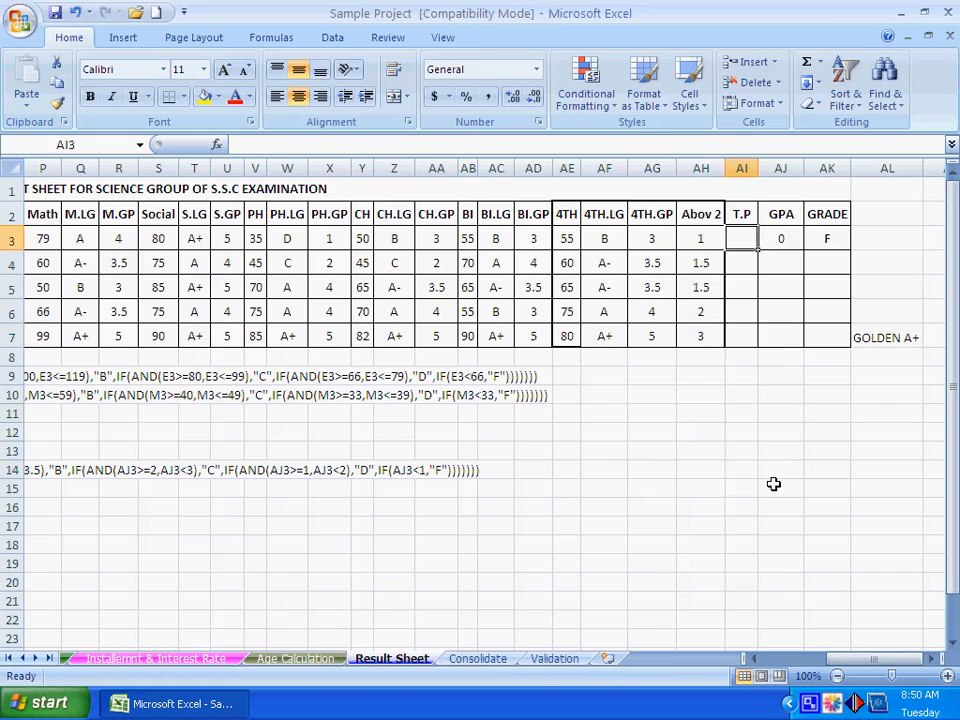
pyautogui.write('=(')
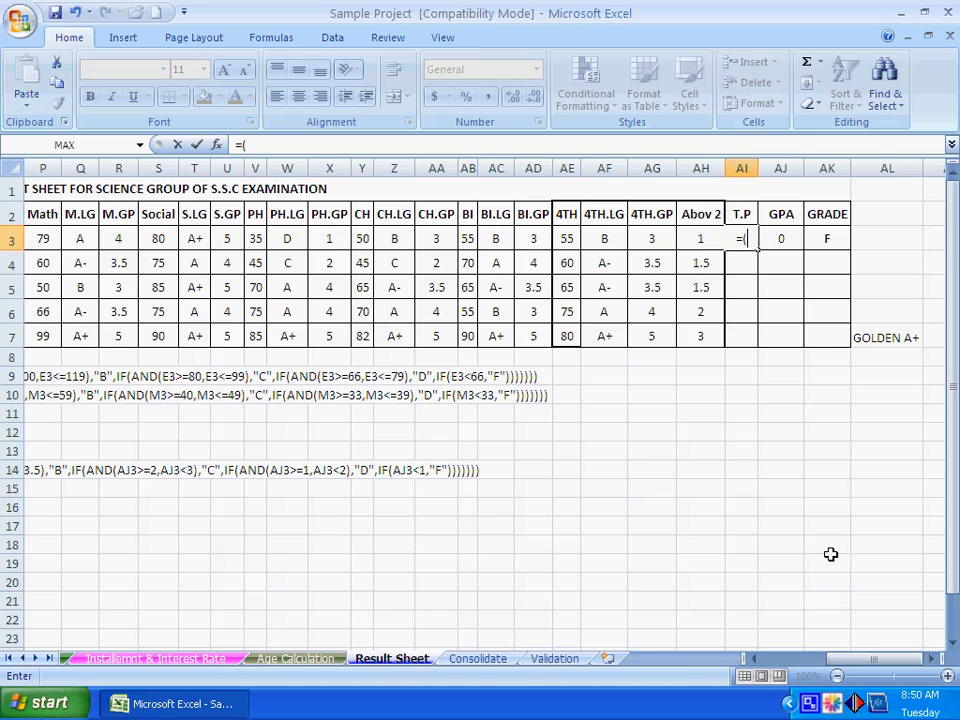
pyautogui.moveTo(864, 658); pyautogui.dragTo(795, 660)
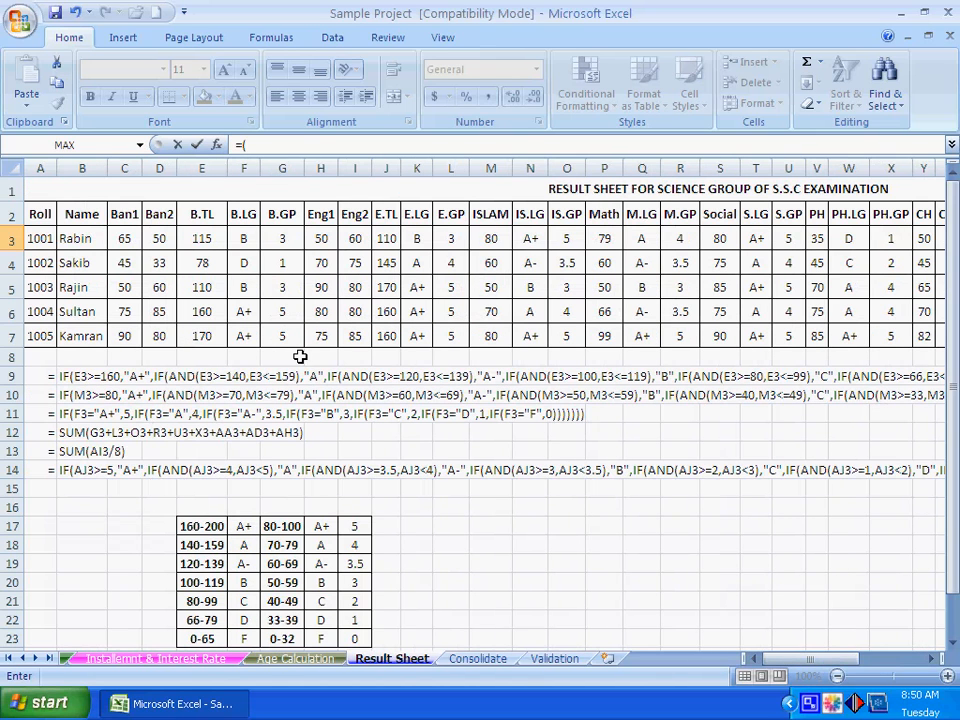
pyautogui.click(281, 237)
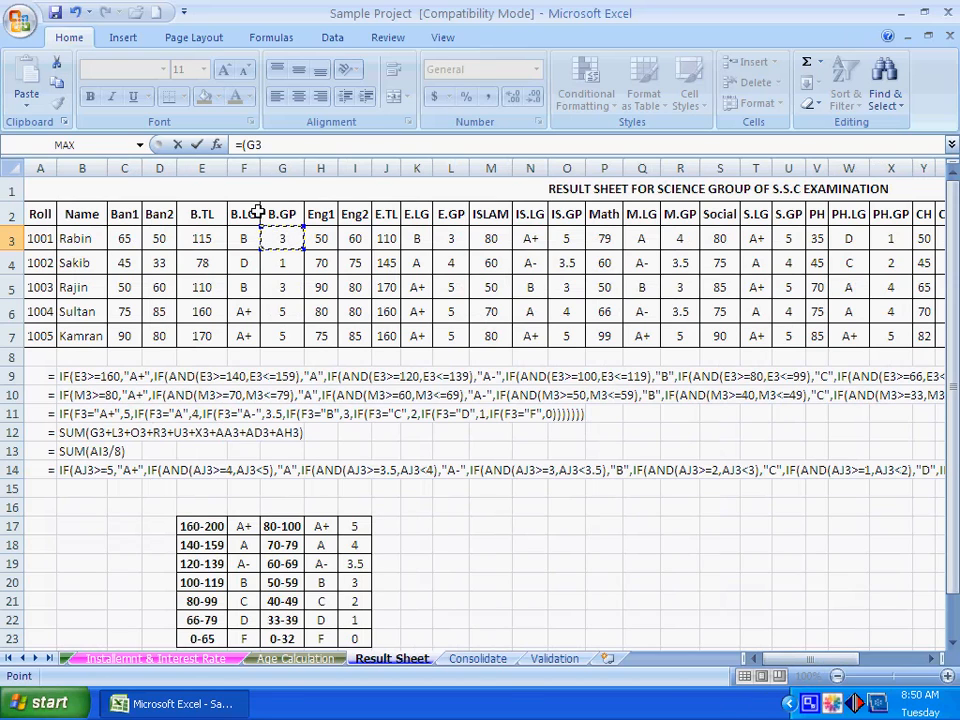
pyautogui.write('+')
pyautogui.click(451, 239)
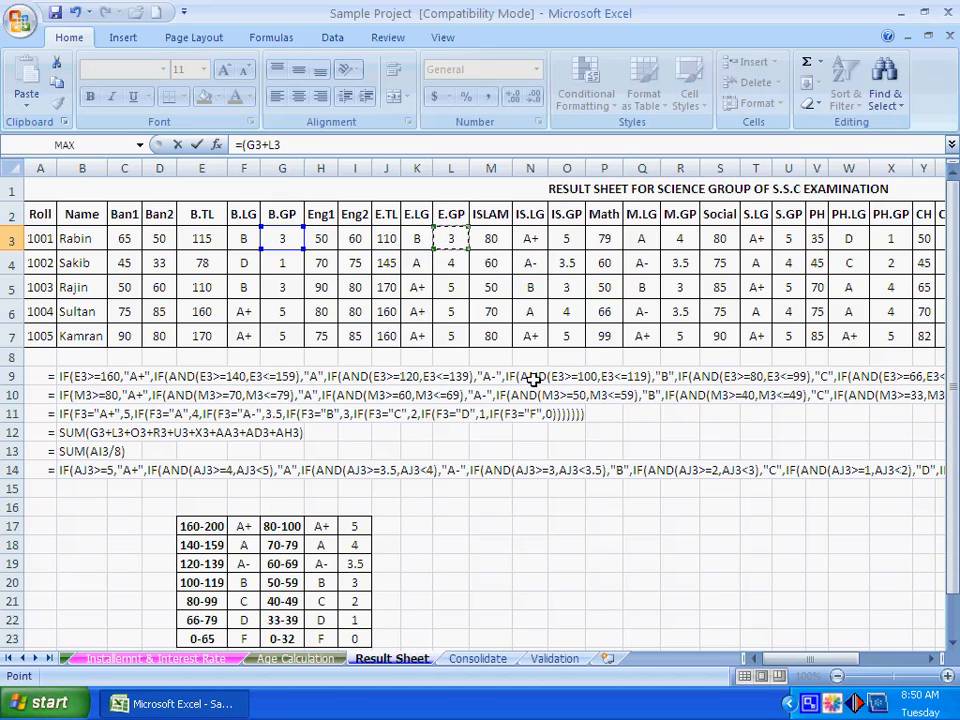
pyautogui.write('+')
pyautogui.click(568, 241)
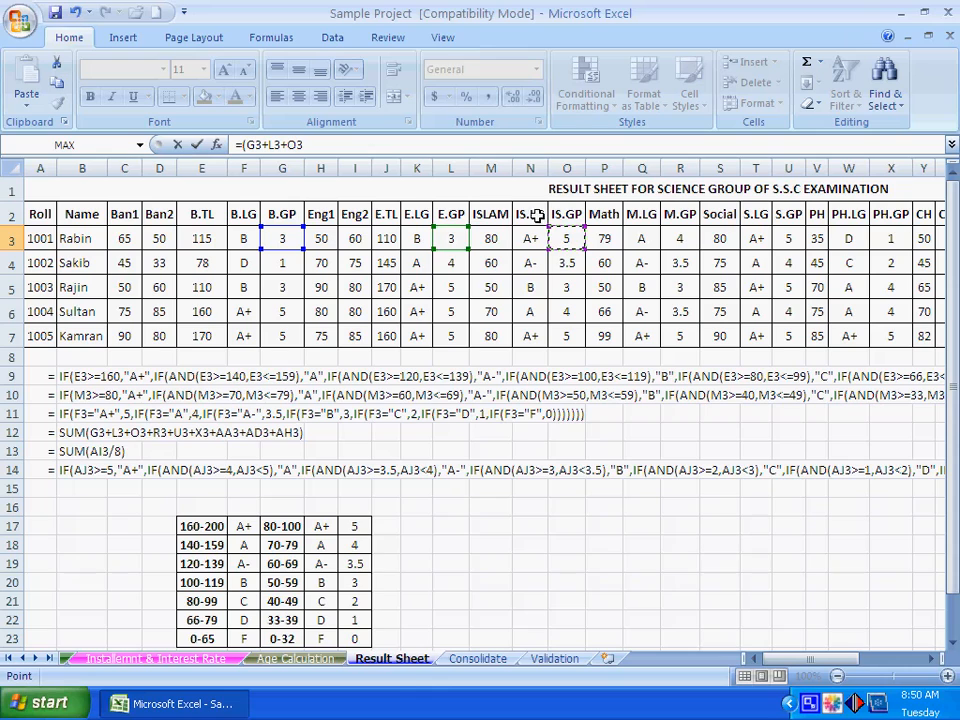
# - Extend the T.P formula in AI3 with the Math, Social and PH grade points R3, U3 and X3
pyautogui.write('+')
pyautogui.click(676, 237)
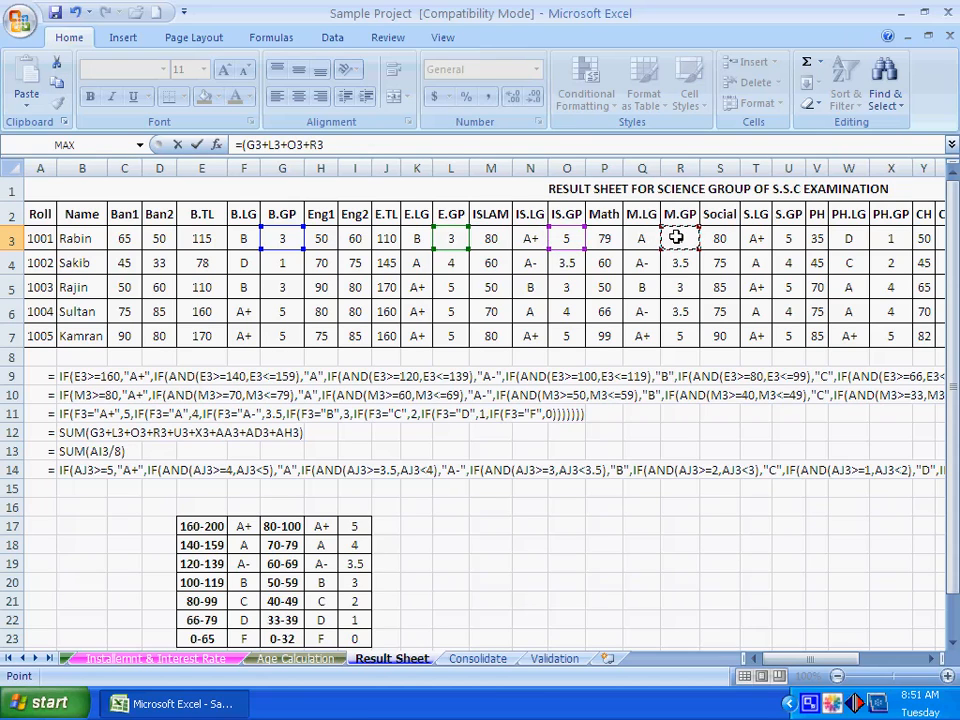
pyautogui.write('+')
pyautogui.click(793, 236)
pyautogui.write('+')
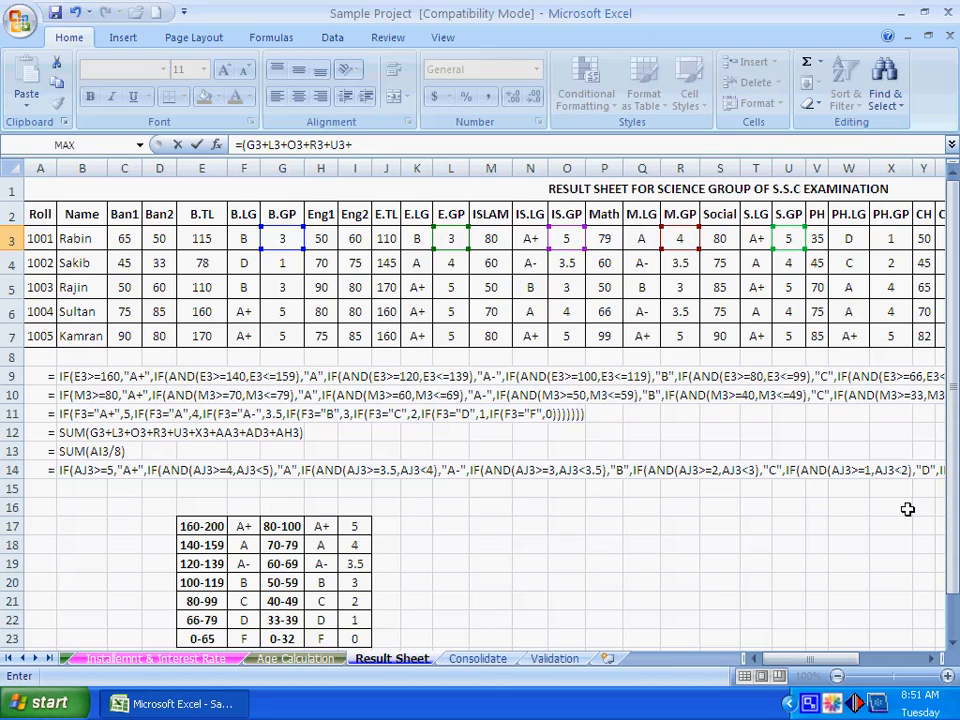
pyautogui.click(887, 238)
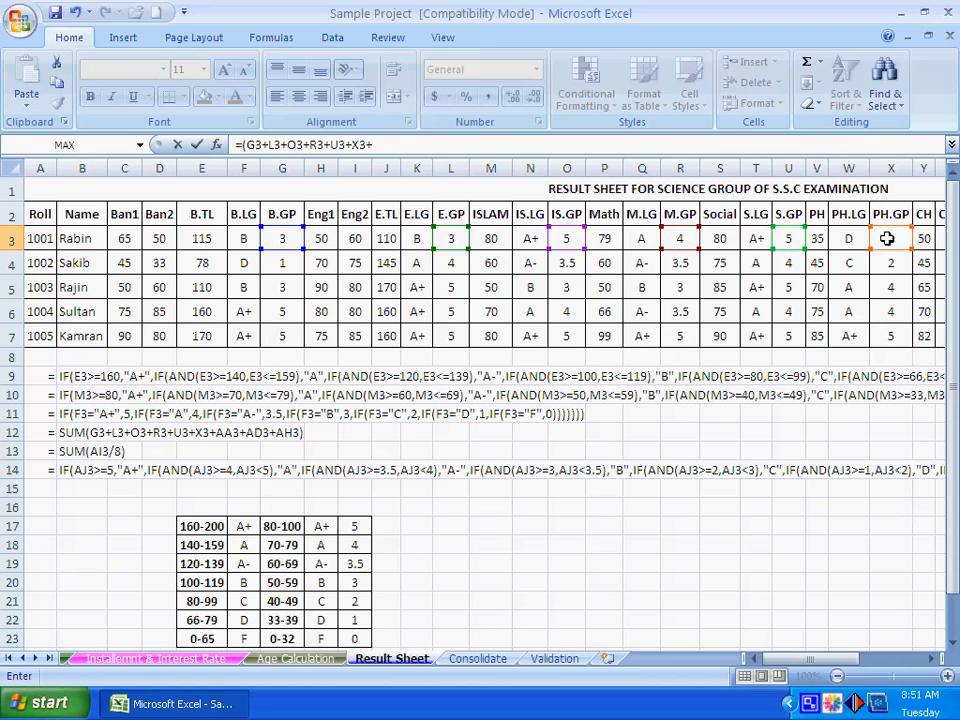
# - Add the CH and BI grade points AA3 and AD3 to the T.P formula in AI3
pyautogui.click(928, 660)
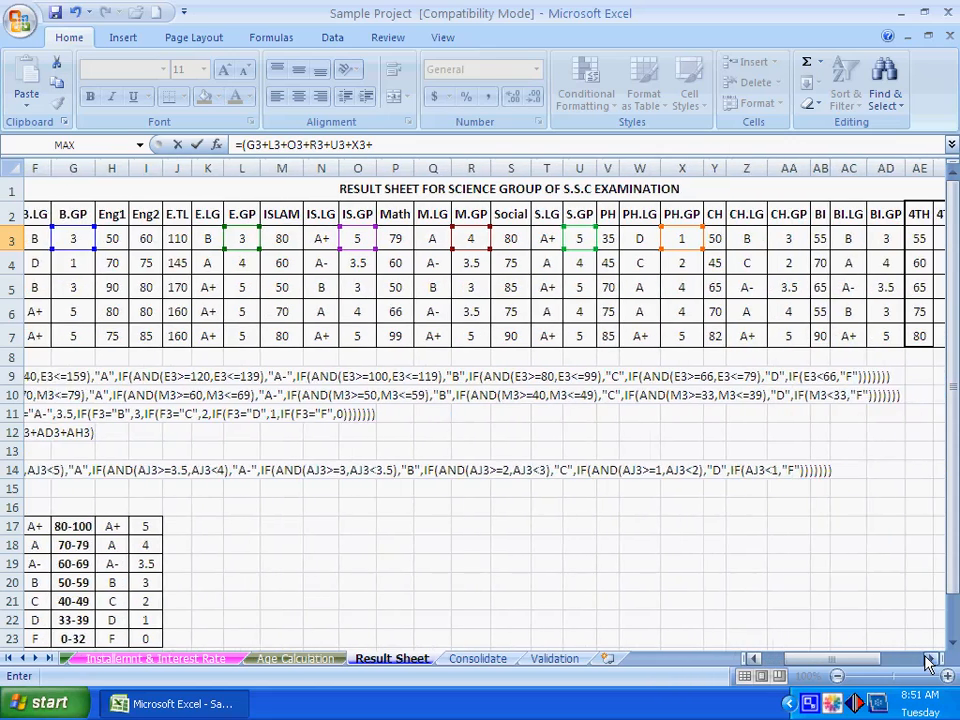
pyautogui.click(928, 660)
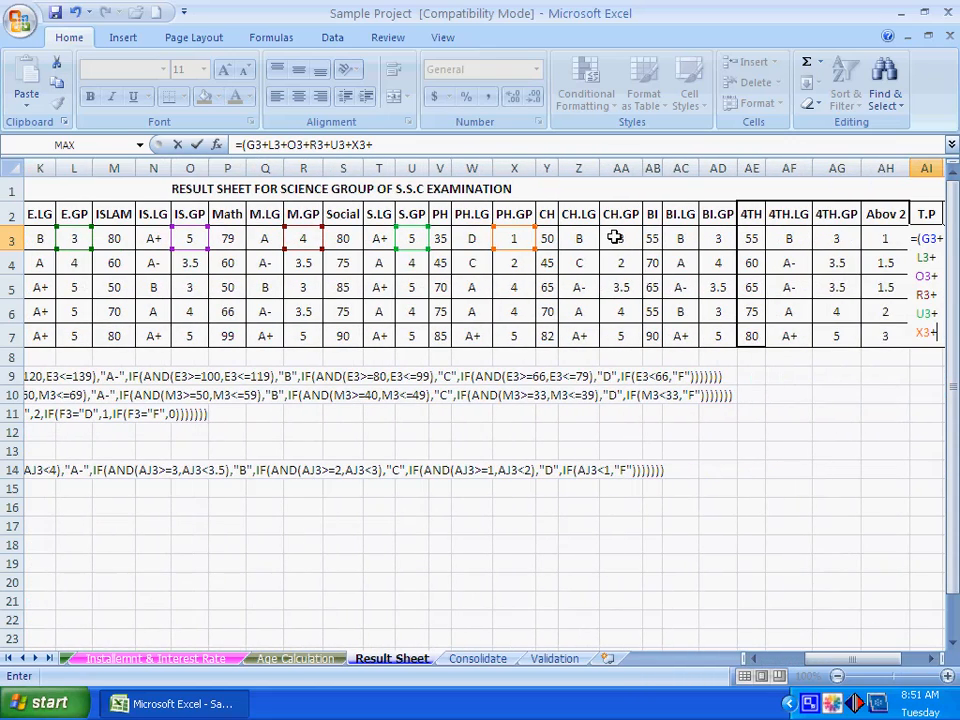
pyautogui.click(618, 237)
pyautogui.write('+')
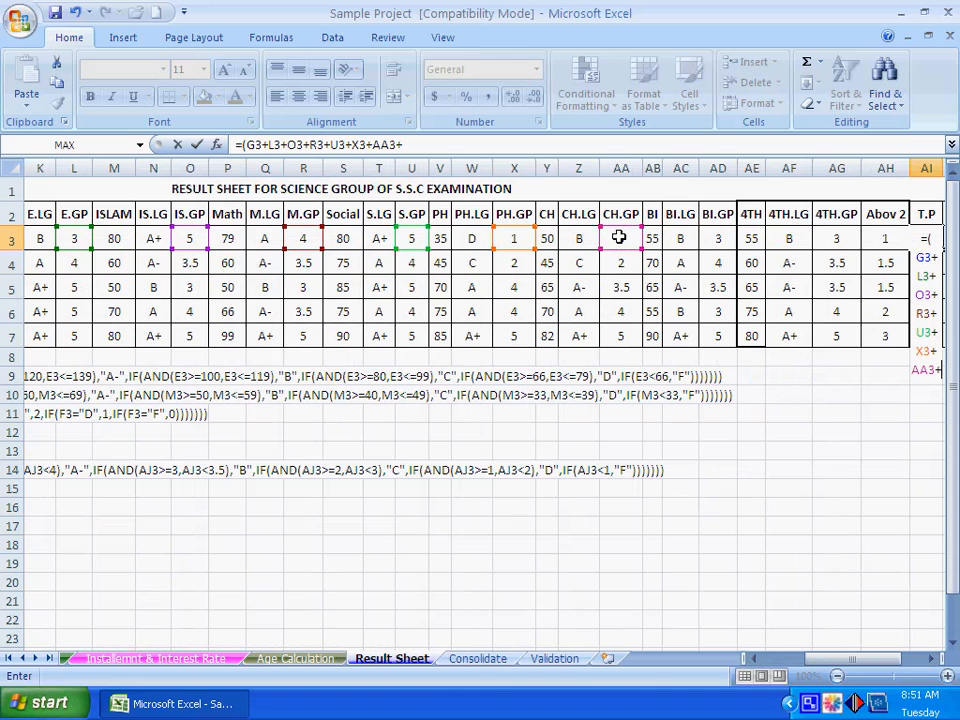
pyautogui.click(706, 238)
pyautogui.write('+')
# - Finish the T.P formula in AI3 with the Abov 2 value AH3 as its last term, and check the entered formula
pyautogui.click(930, 658)
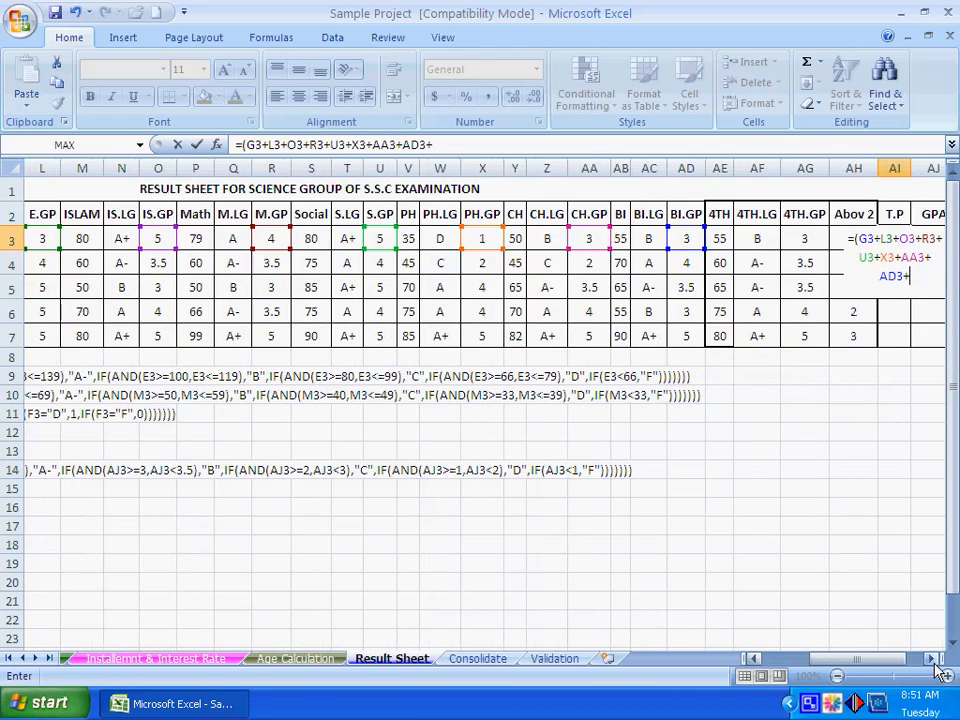
pyautogui.click(930, 658)
pyautogui.click(932, 660)
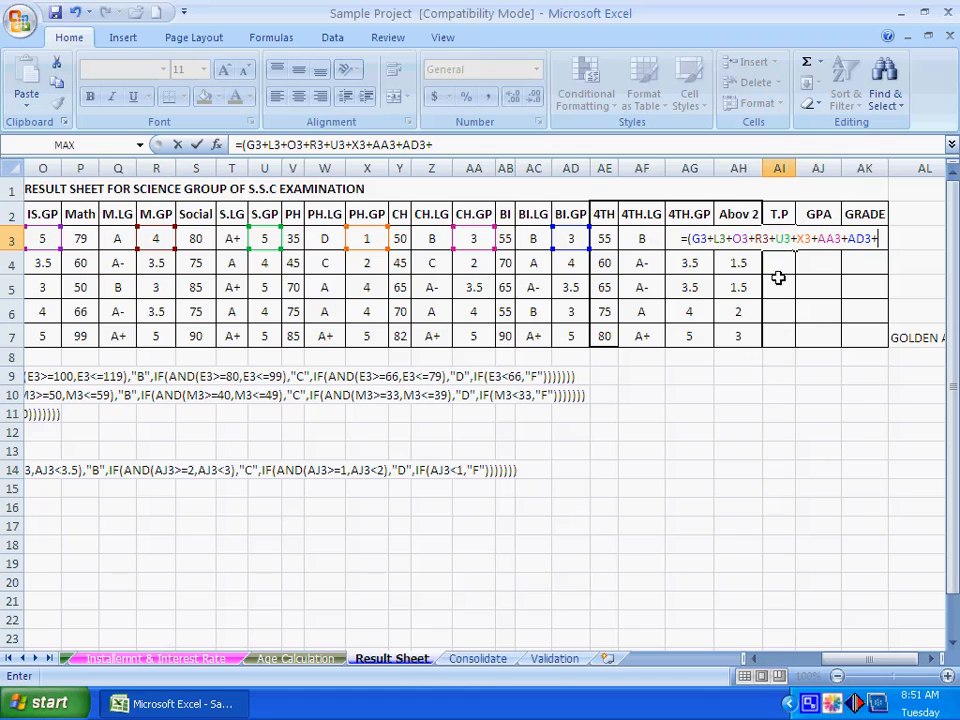
pyautogui.press('Left')
pyautogui.press('Left')
pyautogui.press('Right')
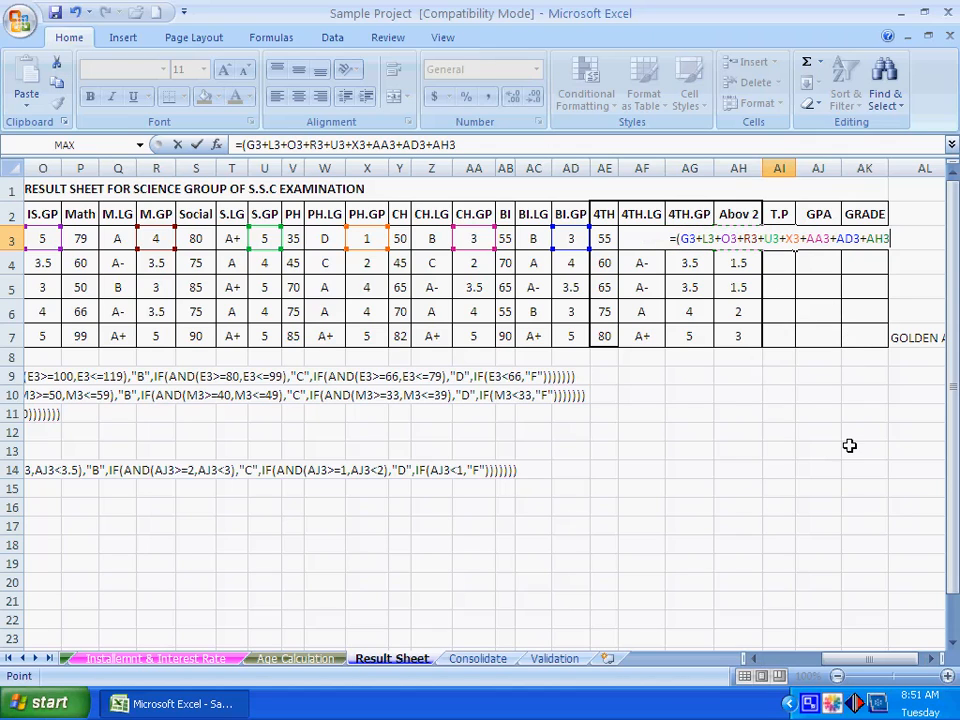
pyautogui.write(')')
pyautogui.press('Return')
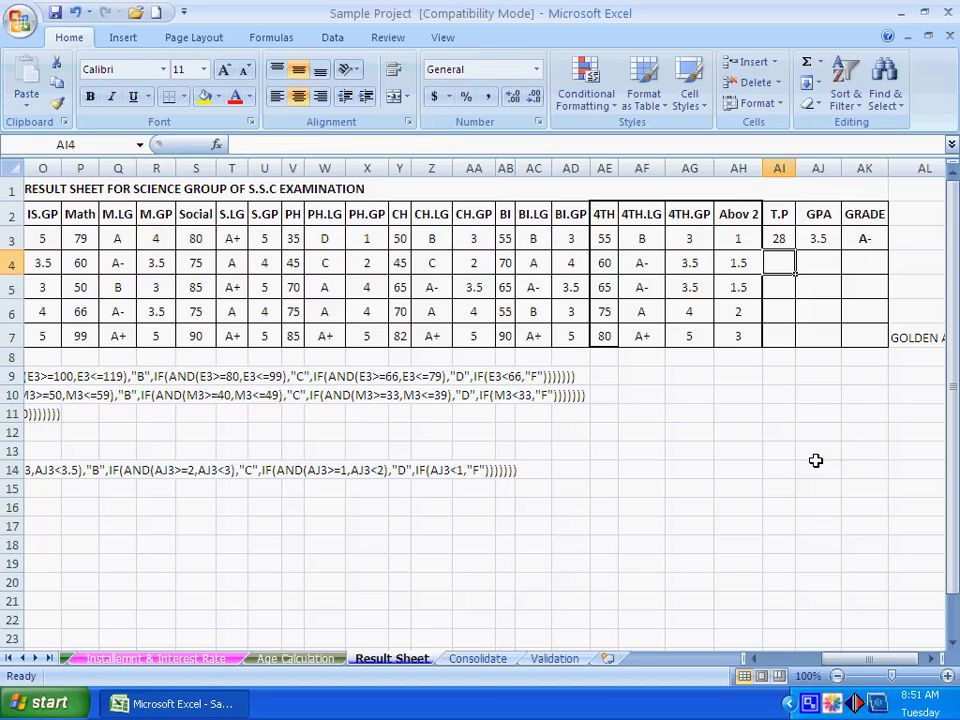
pyautogui.click(815, 463)
pyautogui.click(778, 242)
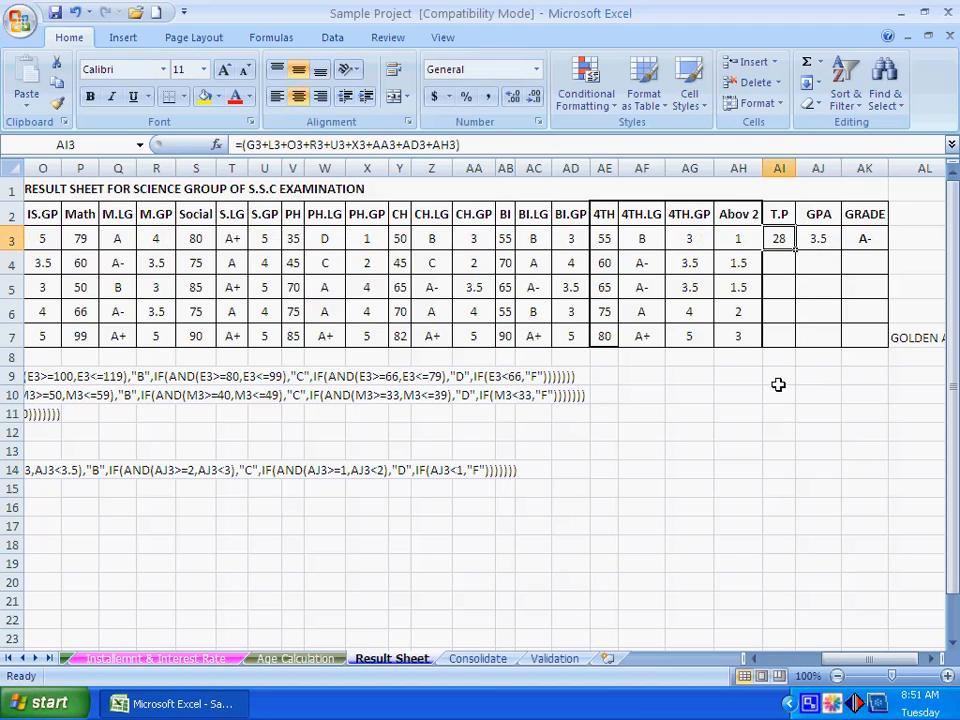
pyautogui.click(780, 467)
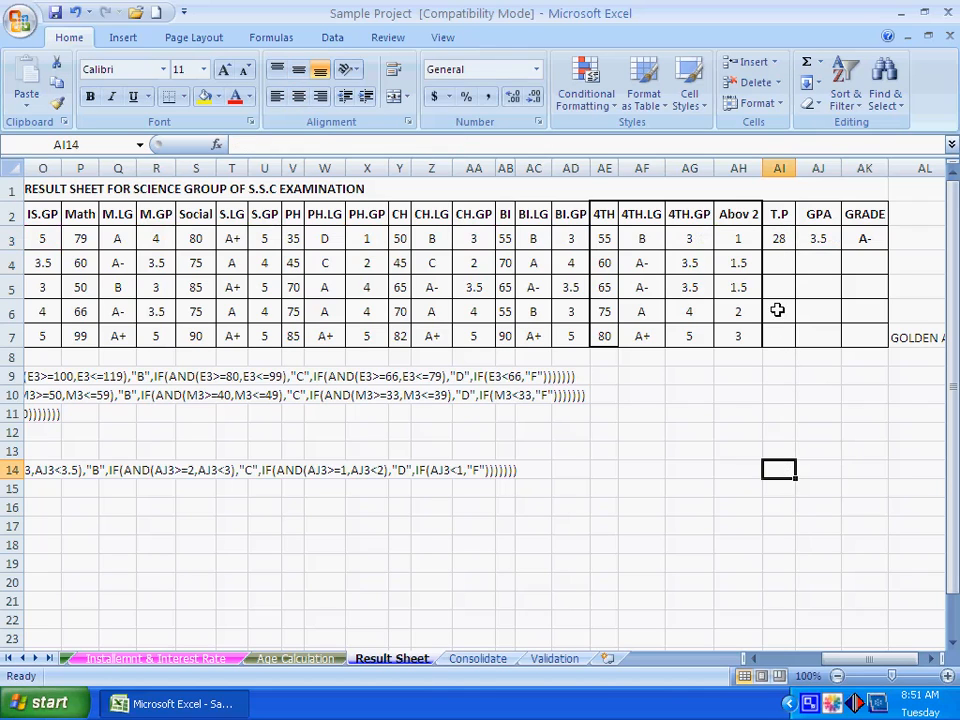
# - Copy the T.P formula from AI3 into cells AI4 to AI7
pyautogui.rightClick(778, 238)
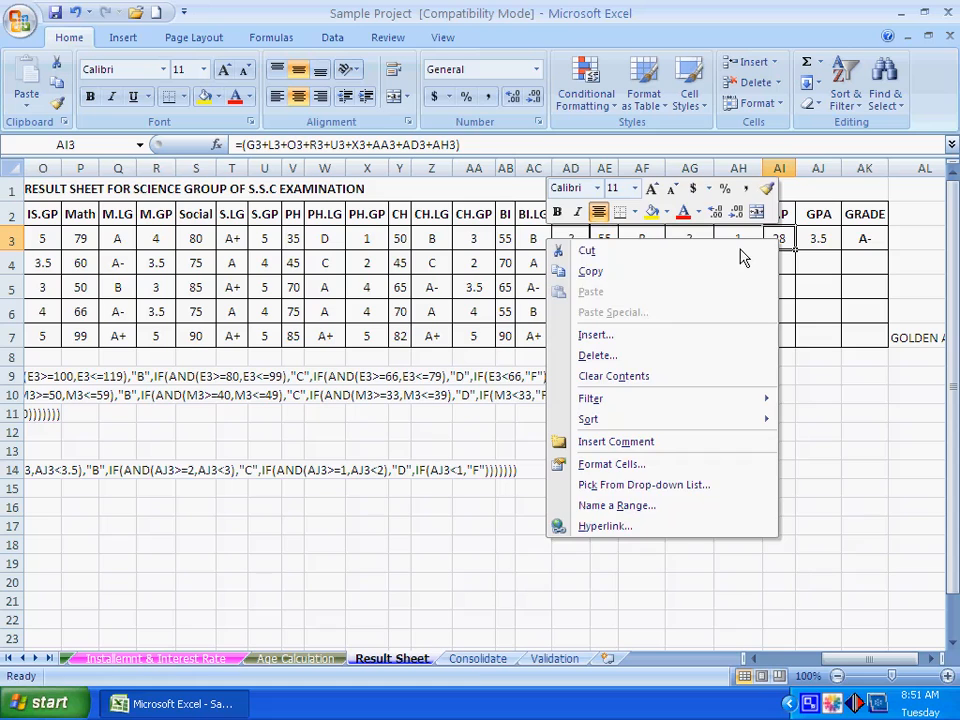
pyautogui.click(671, 274)
pyautogui.moveTo(780, 263); pyautogui.dragTo(778, 330)
pyautogui.rightClick(778, 330)
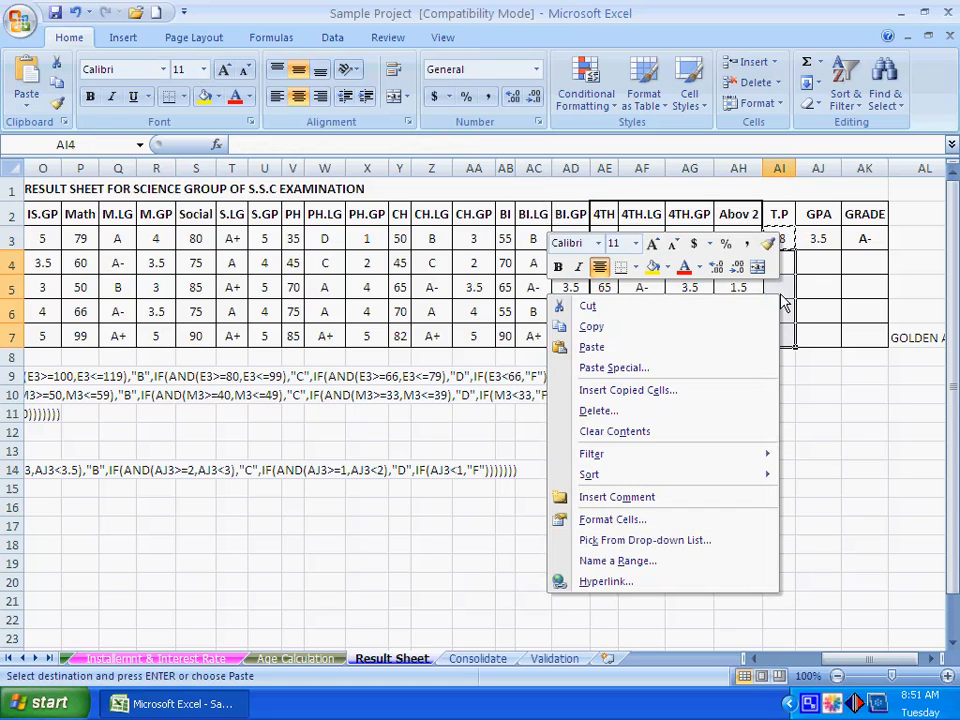
pyautogui.click(677, 354)
pyautogui.click(778, 428)
pyautogui.press('Escape')
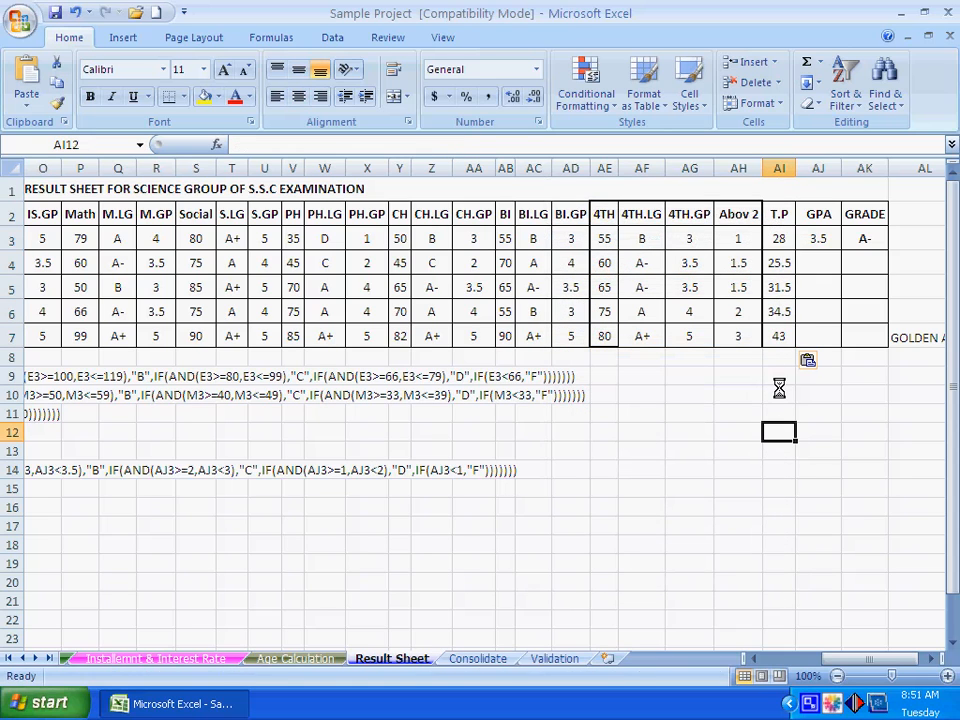
pyautogui.click(779, 448)
pyautogui.click(816, 430)
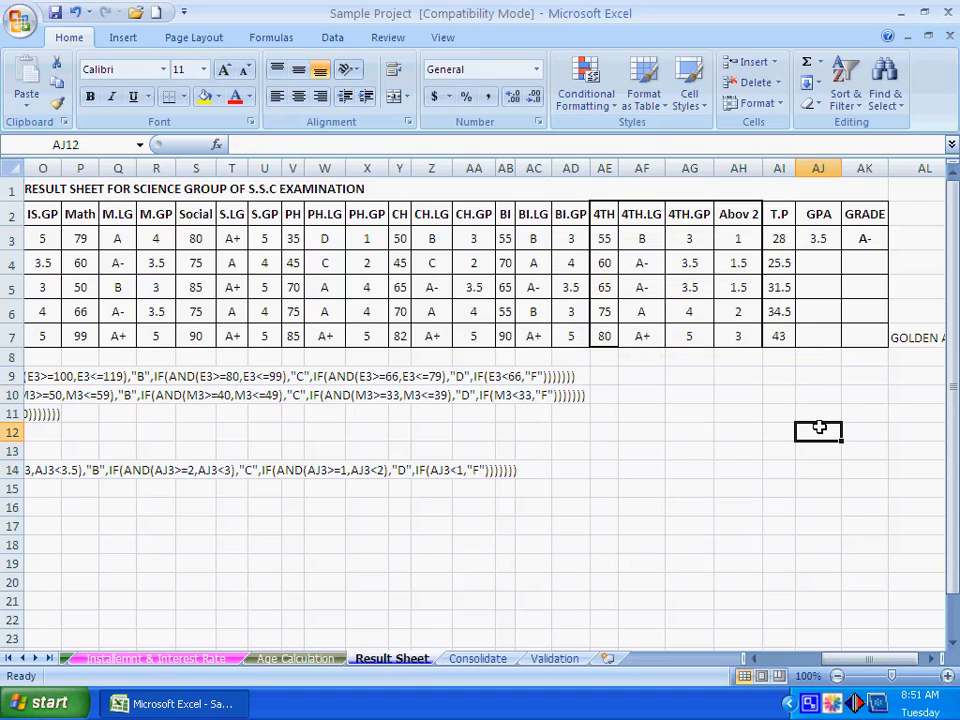
# - Review the GPA cell AJ3 and the empty GPA cells AJ4 to AJ7
pyautogui.click(816, 238)
pyautogui.moveTo(818, 257); pyautogui.dragTo(820, 332)
pyautogui.click(823, 414)
pyautogui.moveTo(821, 261); pyautogui.dragTo(822, 341)
pyautogui.click(824, 408)
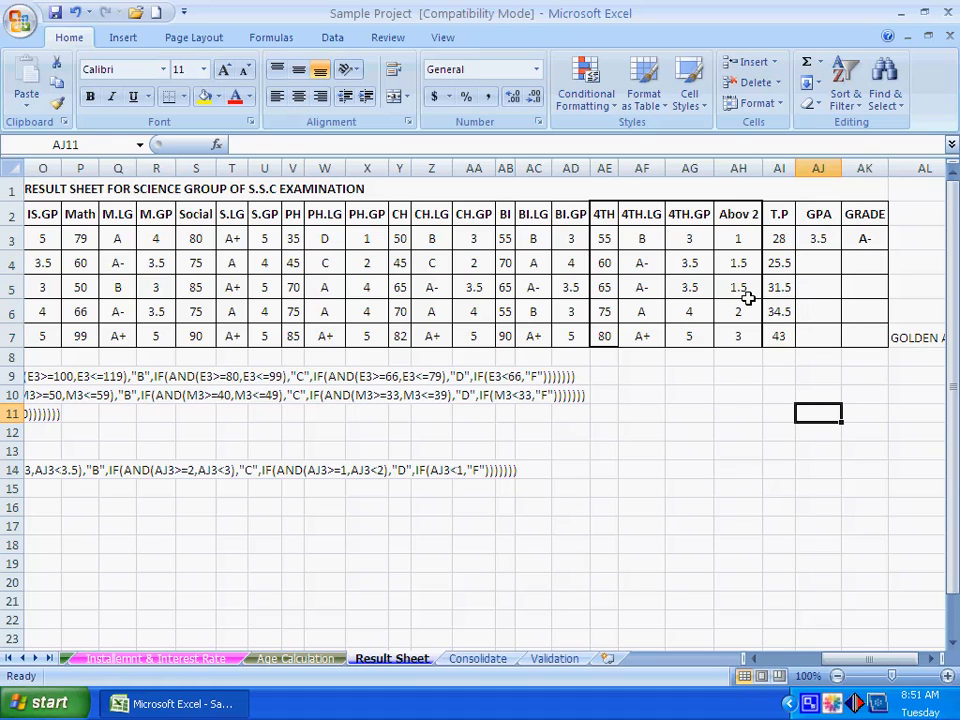
pyautogui.click(700, 432)
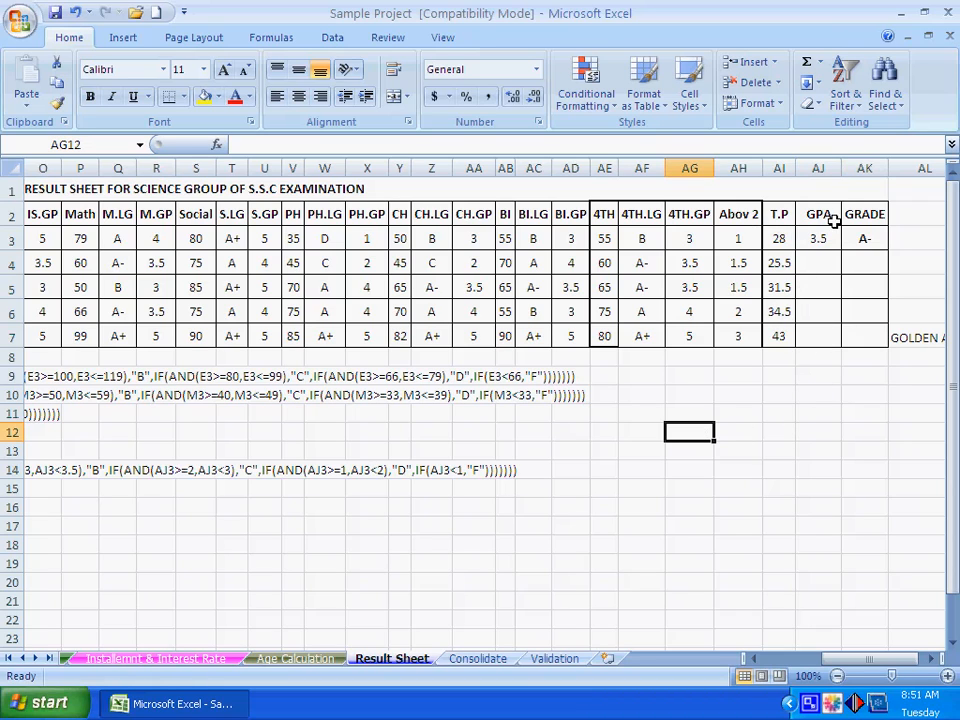
# - Write the numbers 9 in AH11 and 8 in AH12 as notes below the table
pyautogui.click(737, 414)
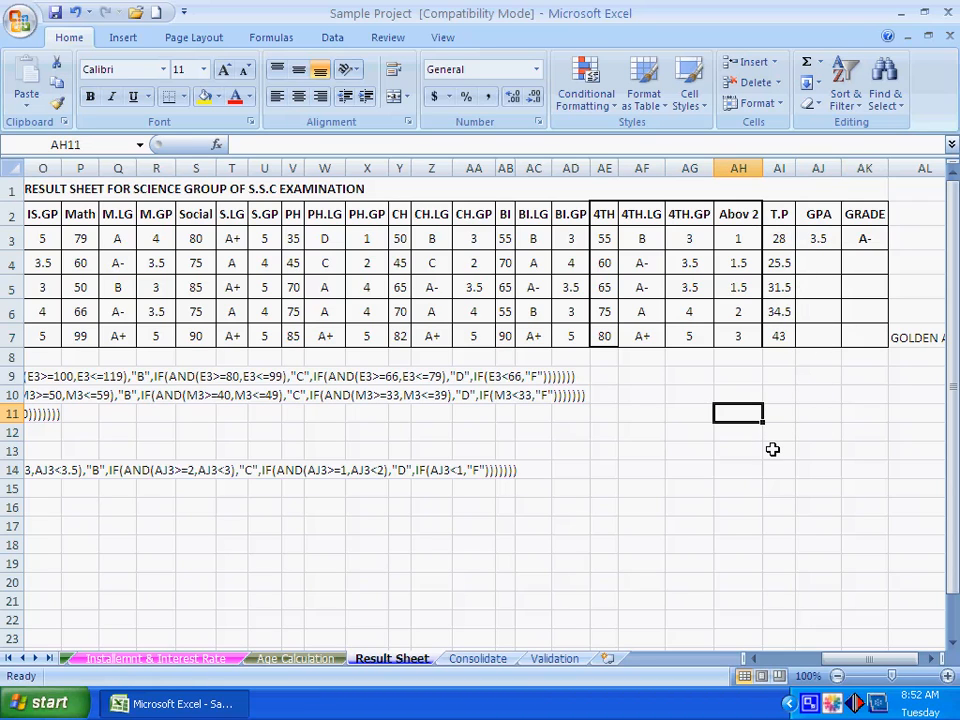
pyautogui.write('9')
pyautogui.press('Return')
pyautogui.write('8')
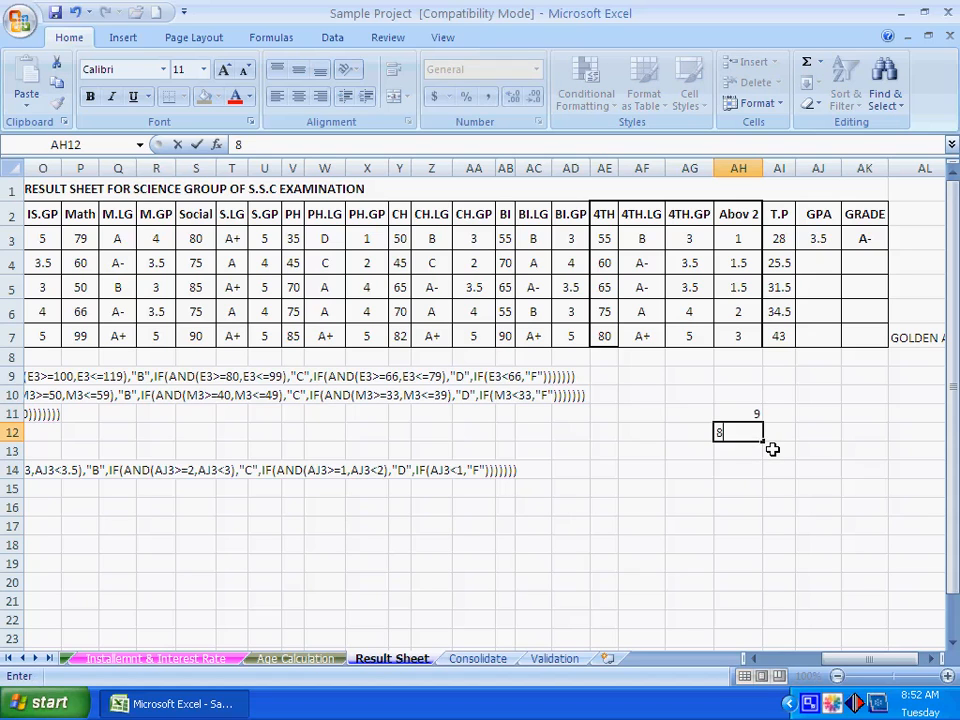
pyautogui.press('Right')
pyautogui.press('Up')
pyautogui.press('Right')
pyautogui.press('Right')
pyautogui.press('Down')
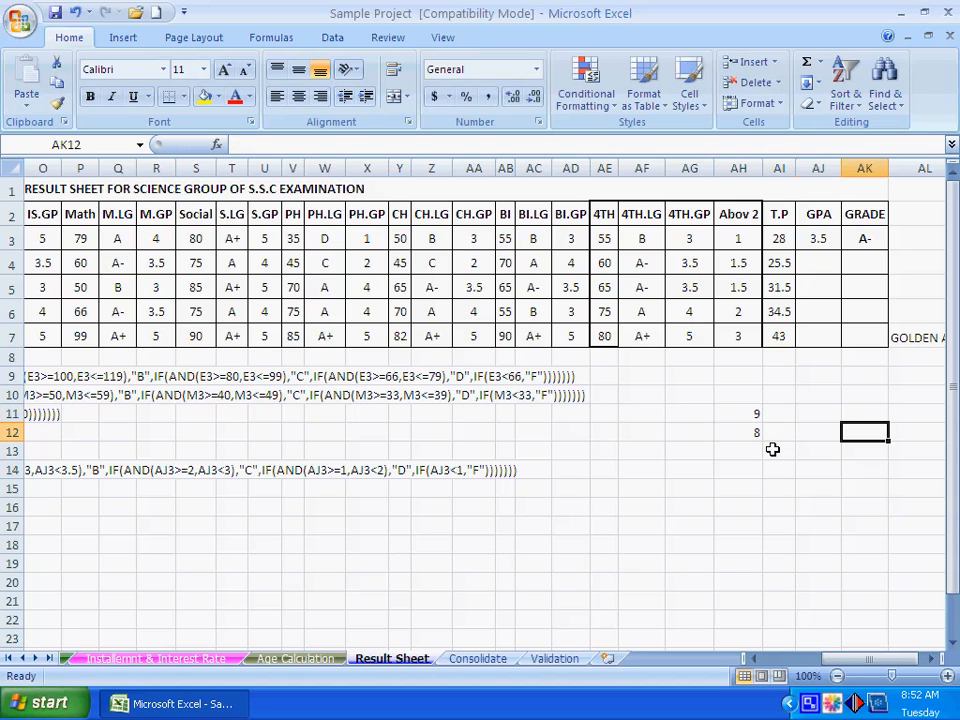
pyautogui.press('Left')
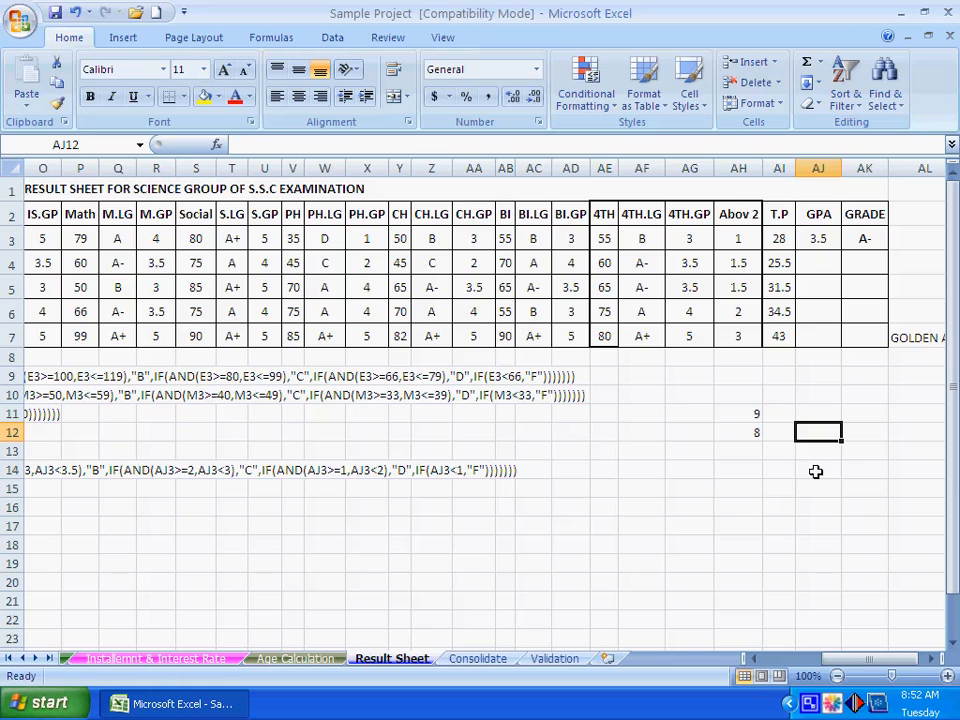
# - Review the notes in AH11 and AH12, and examine the GPA formula in AJ3
pyautogui.click(750, 414)
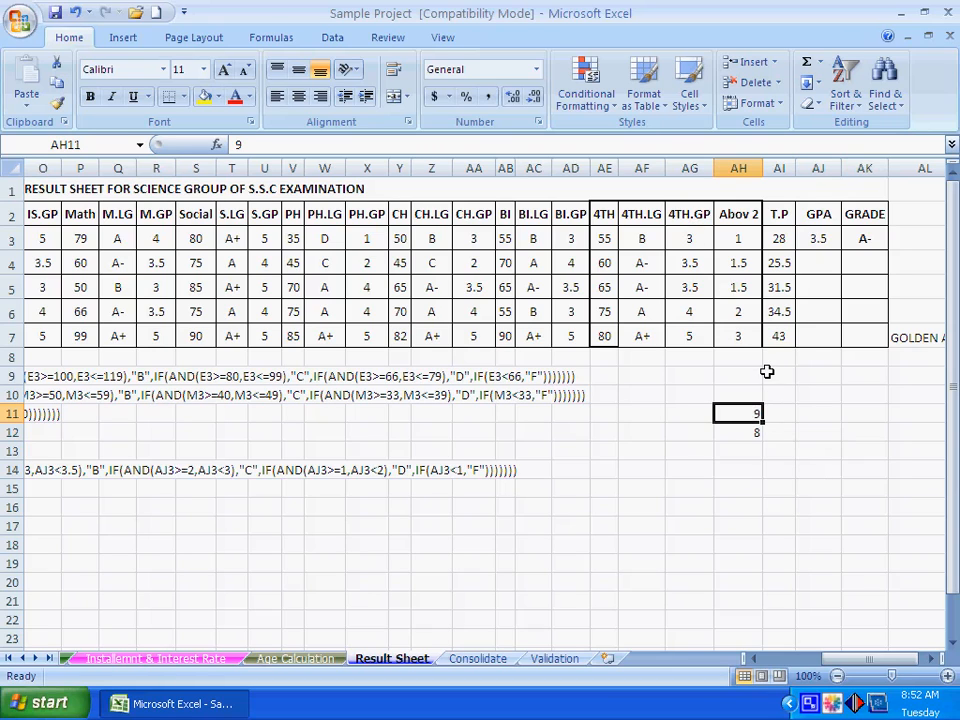
pyautogui.click(780, 472)
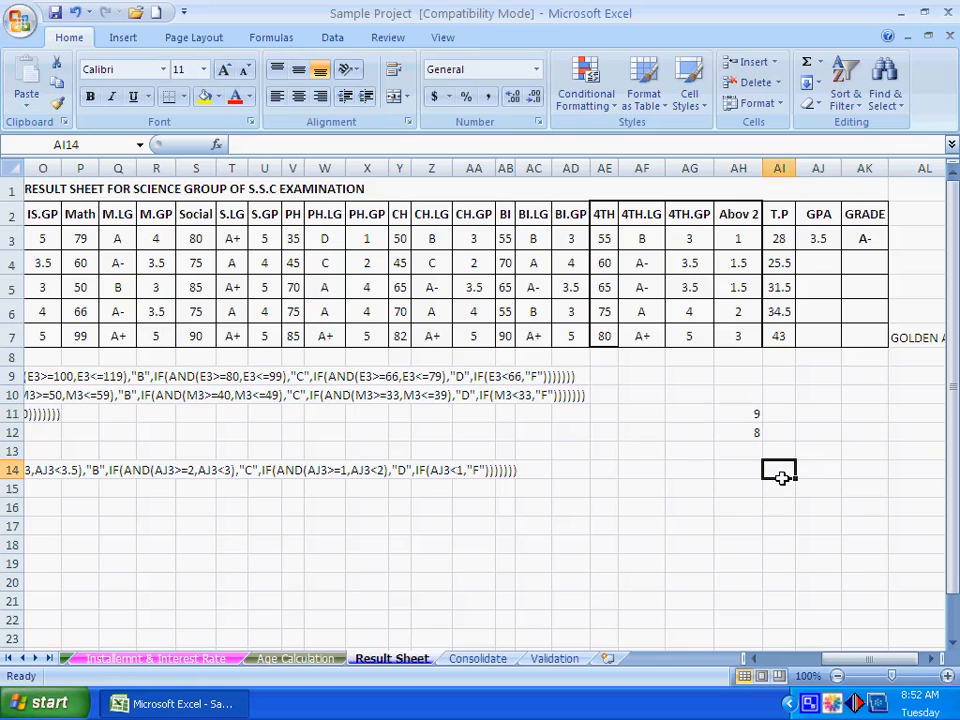
pyautogui.click(749, 415)
pyautogui.click(739, 437)
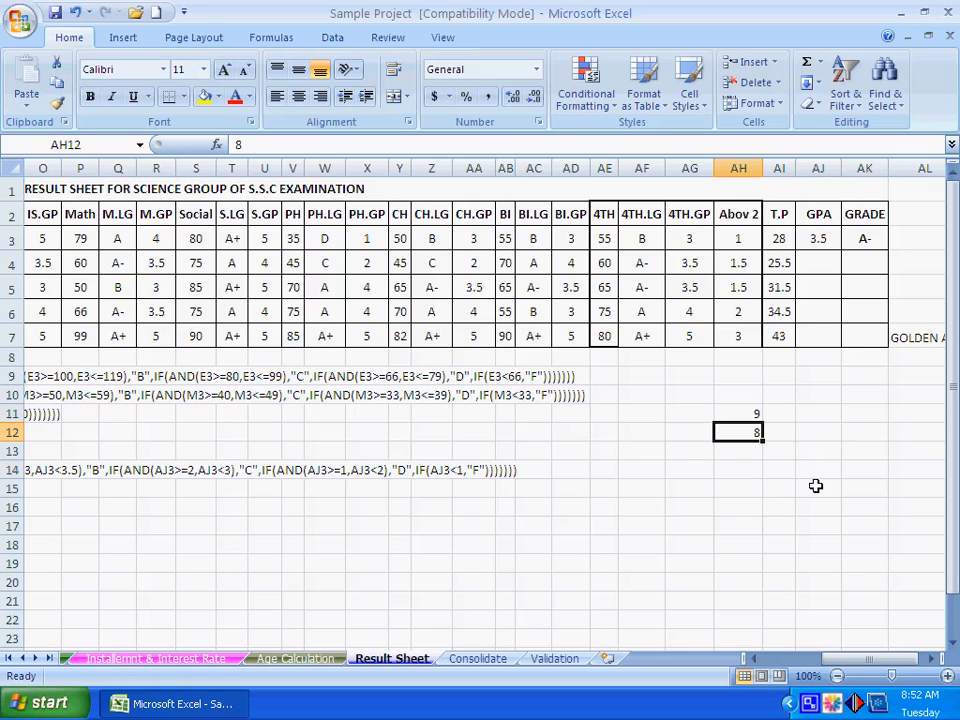
pyautogui.click(822, 238)
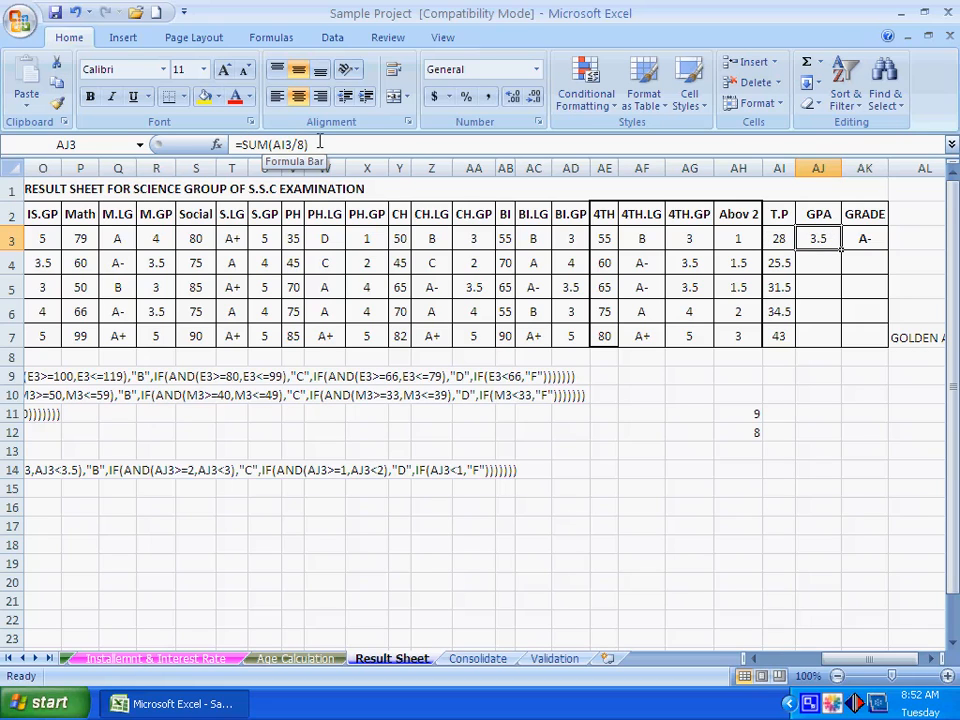
# - Enter the second student's GPA in AJ4 as a direct division, =(25.5/8)
pyautogui.click(822, 258)
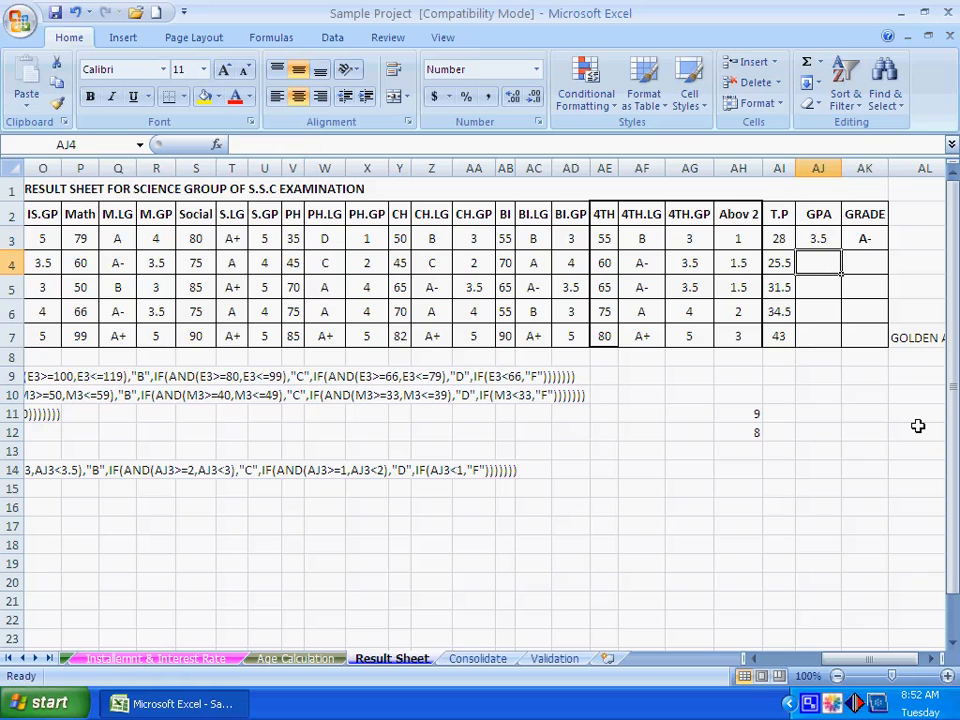
pyautogui.write('=(25.5')
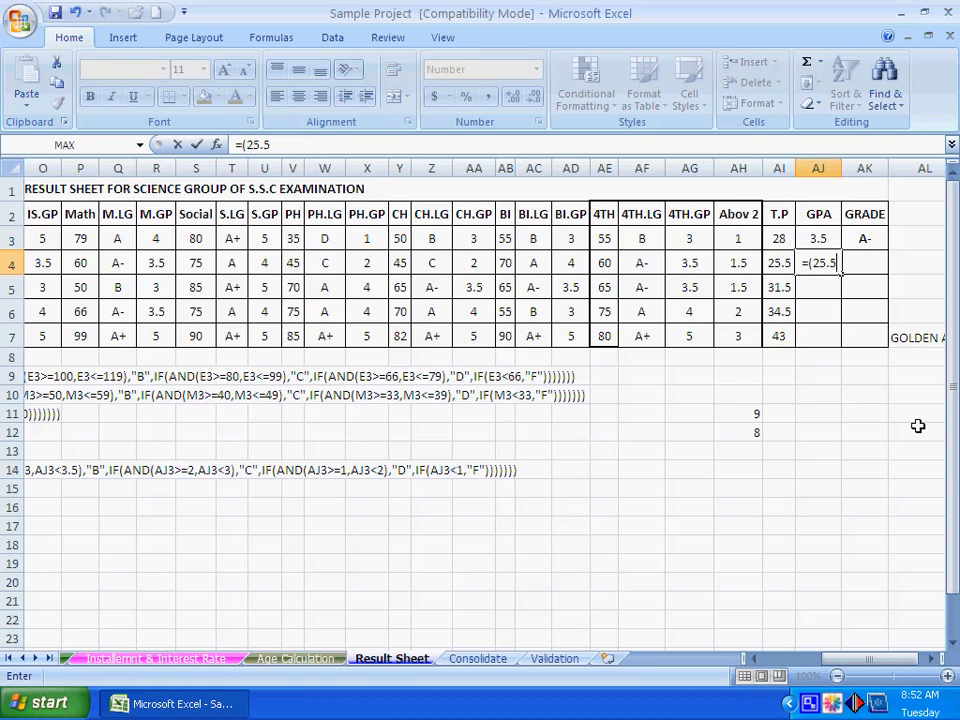
pyautogui.write('/8')
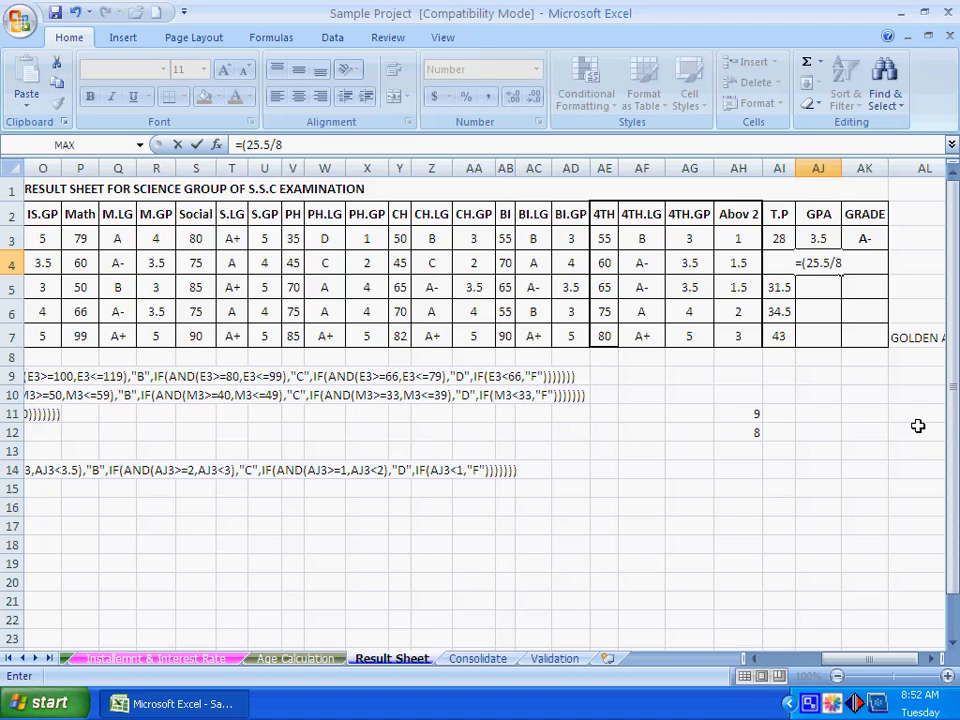
pyautogui.press('Return')
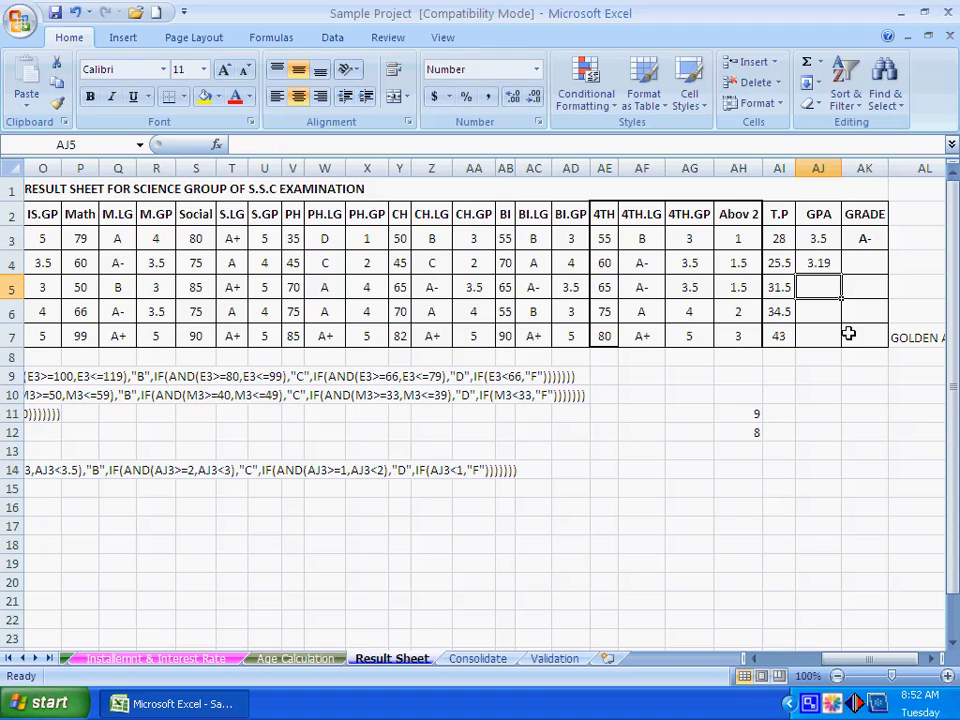
# - Compare the GPA formulas in AJ3 and AJ4, and enter =SUM(AI5/8) in AJ5
pyautogui.click(825, 264)
pyautogui.click(821, 240)
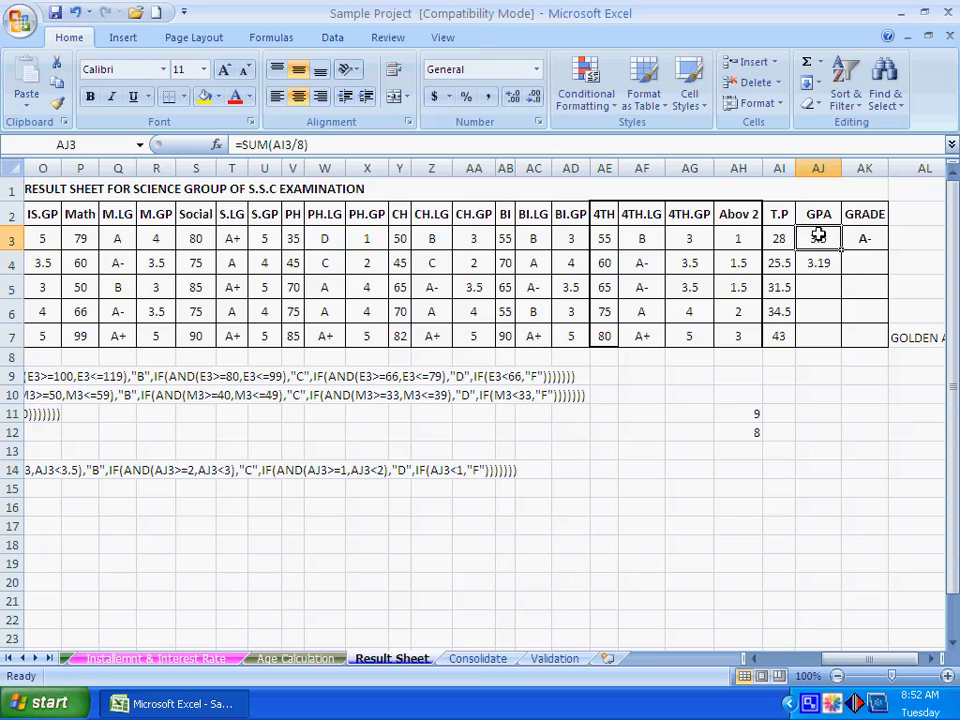
pyautogui.click(821, 260)
pyautogui.click(822, 290)
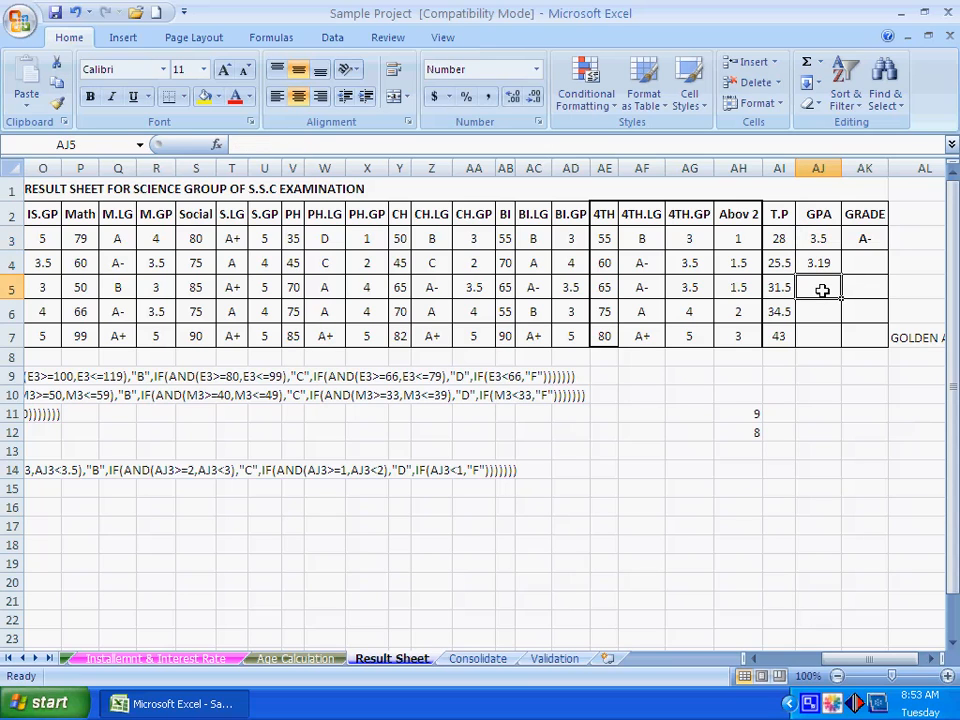
pyautogui.write('=SUM(')
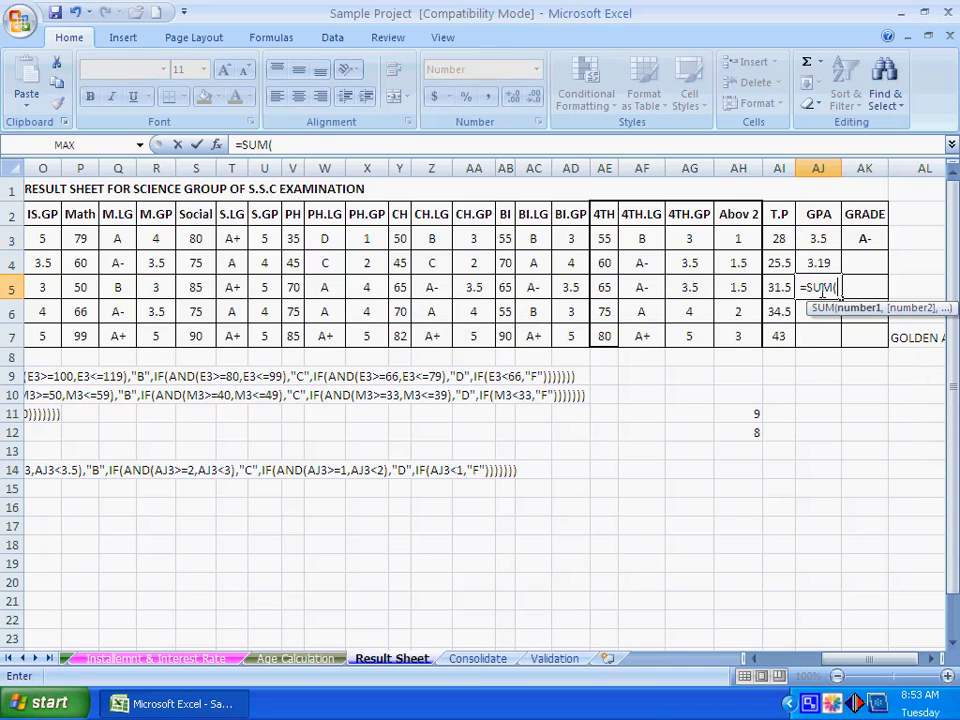
pyautogui.click(789, 288)
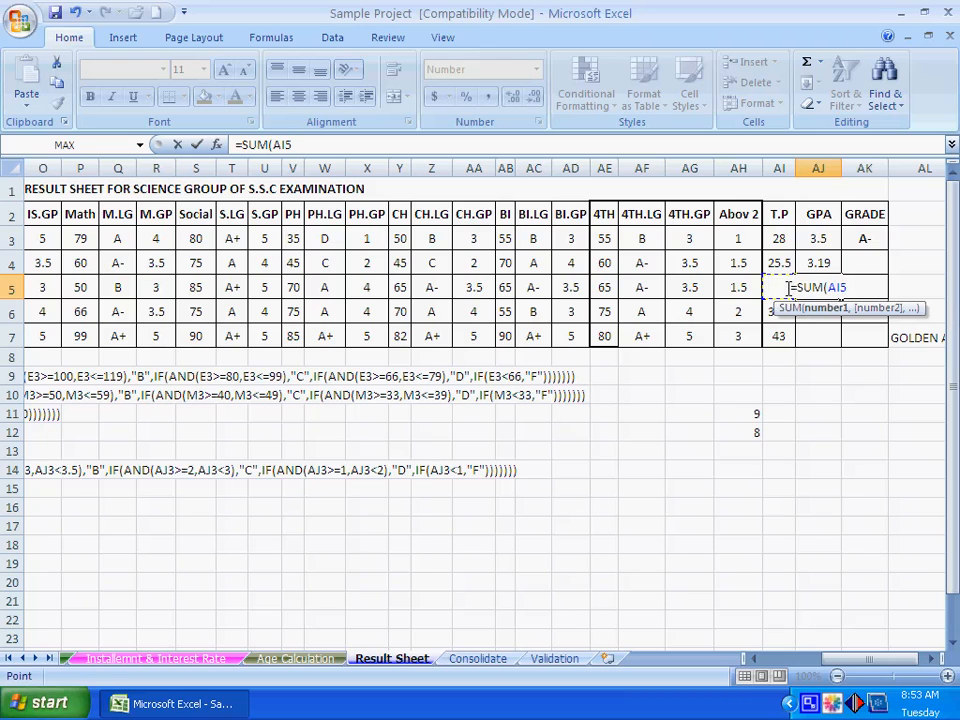
pyautogui.write('/8)')
pyautogui.press('Return')
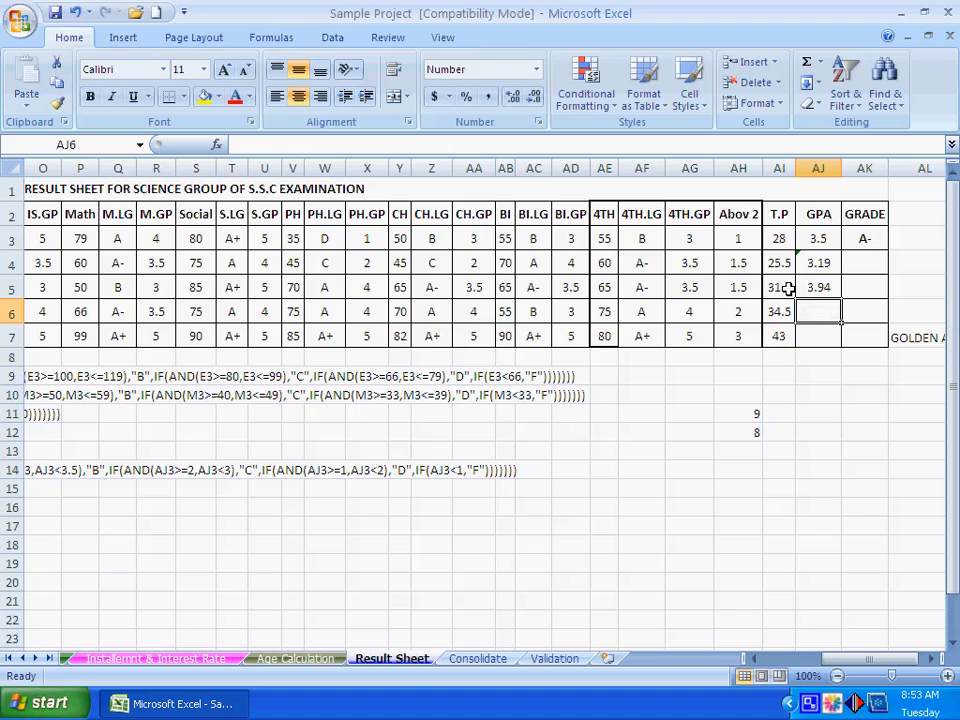
# - Copy the GPA formula from AJ5 into AJ6:AJ7 for the remaining two students
pyautogui.rightClick(817, 287)
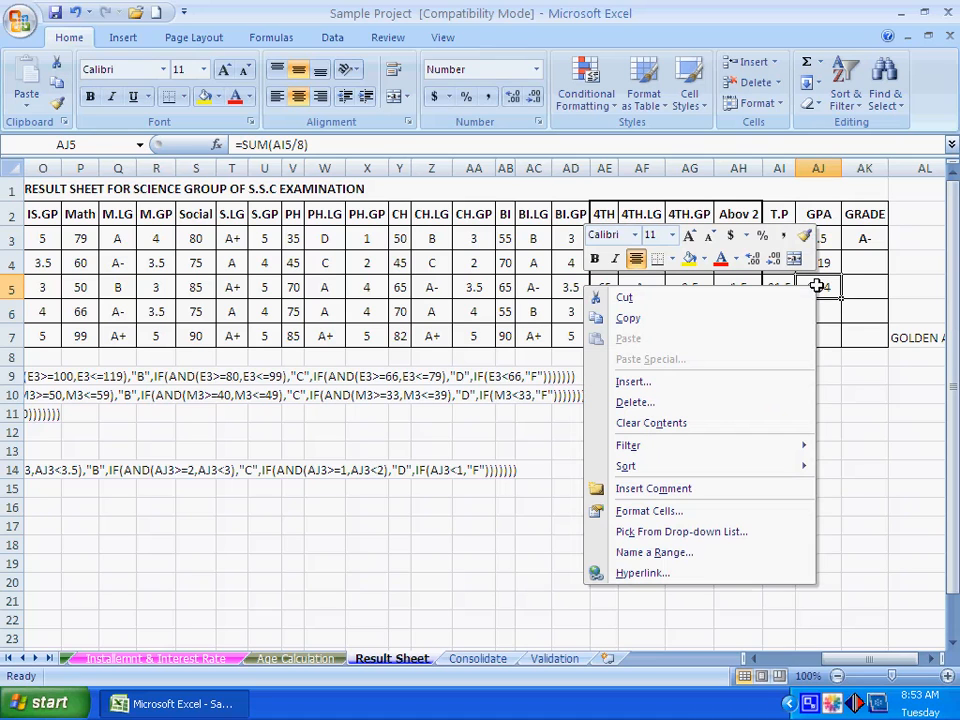
pyautogui.click(720, 320)
pyautogui.moveTo(818, 312); pyautogui.dragTo(820, 341)
pyautogui.rightClick(820, 341)
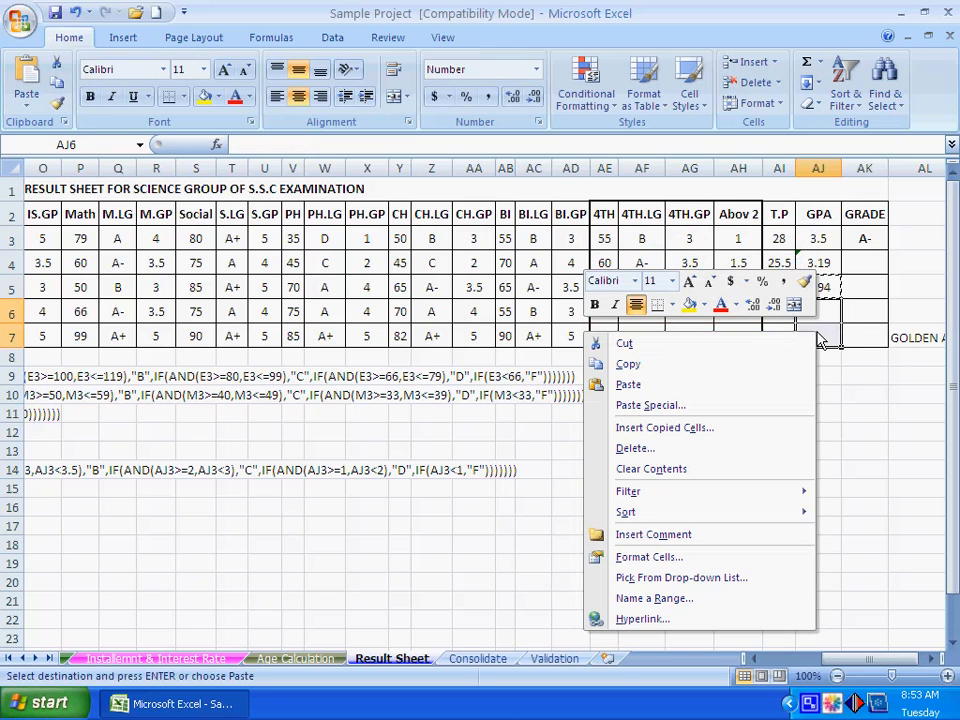
pyautogui.click(739, 384)
pyautogui.click(806, 392)
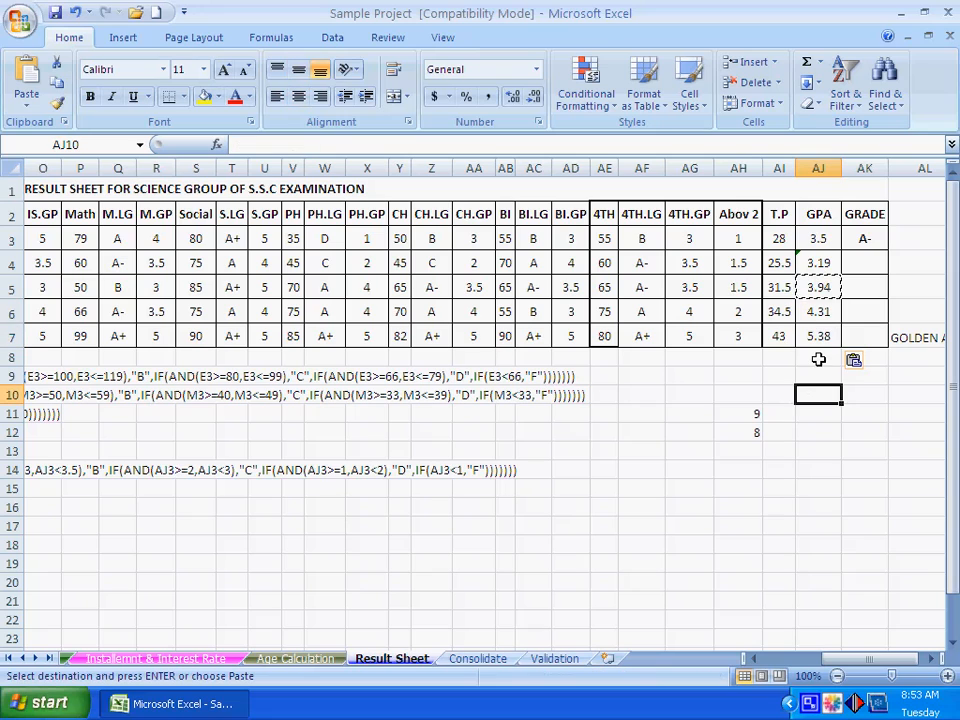
pyautogui.press('Escape')
pyautogui.click(820, 462)
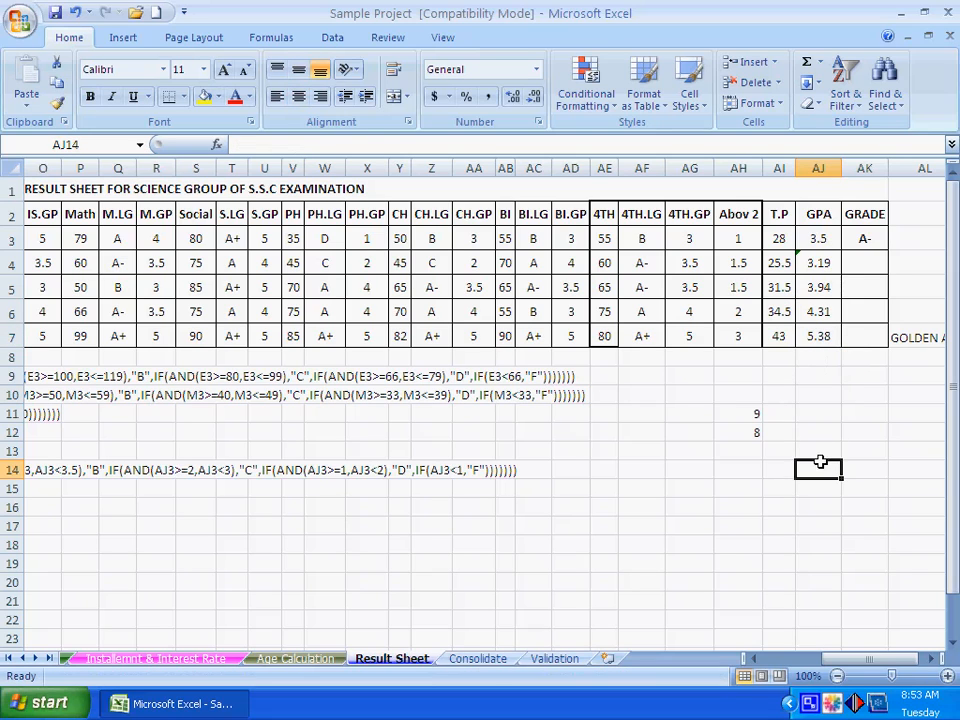
# - Examine the GRADE formula in AK3 and its written-out reference version in B14 below the table
pyautogui.click(864, 239)
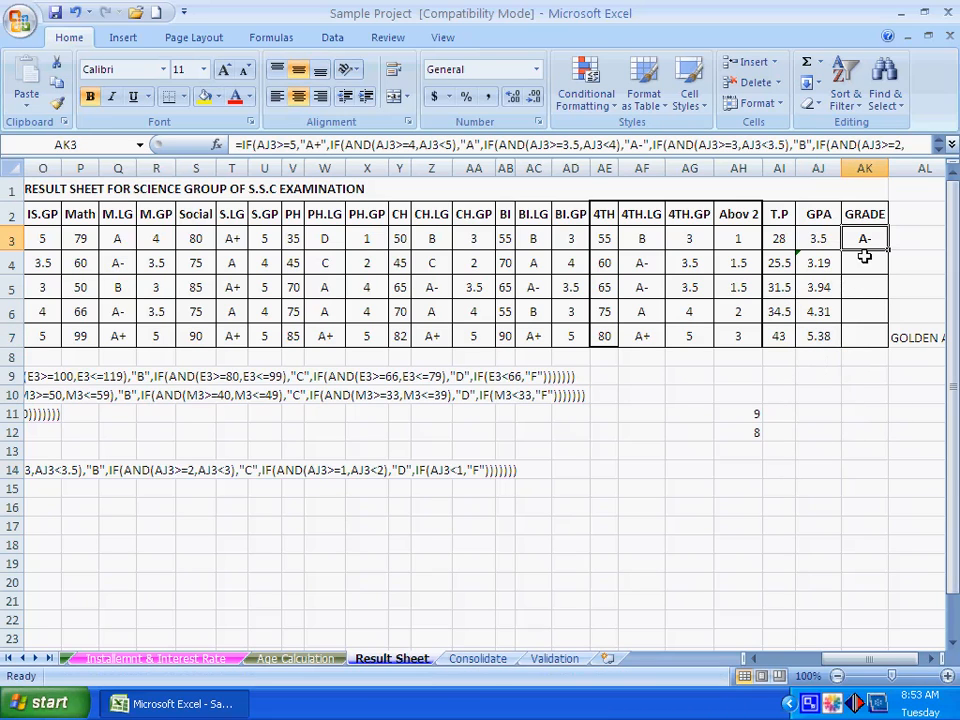
pyautogui.click(862, 448)
pyautogui.click(801, 428)
pyautogui.click(905, 395)
pyautogui.click(836, 396)
pyautogui.click(865, 239)
pyautogui.click(811, 452)
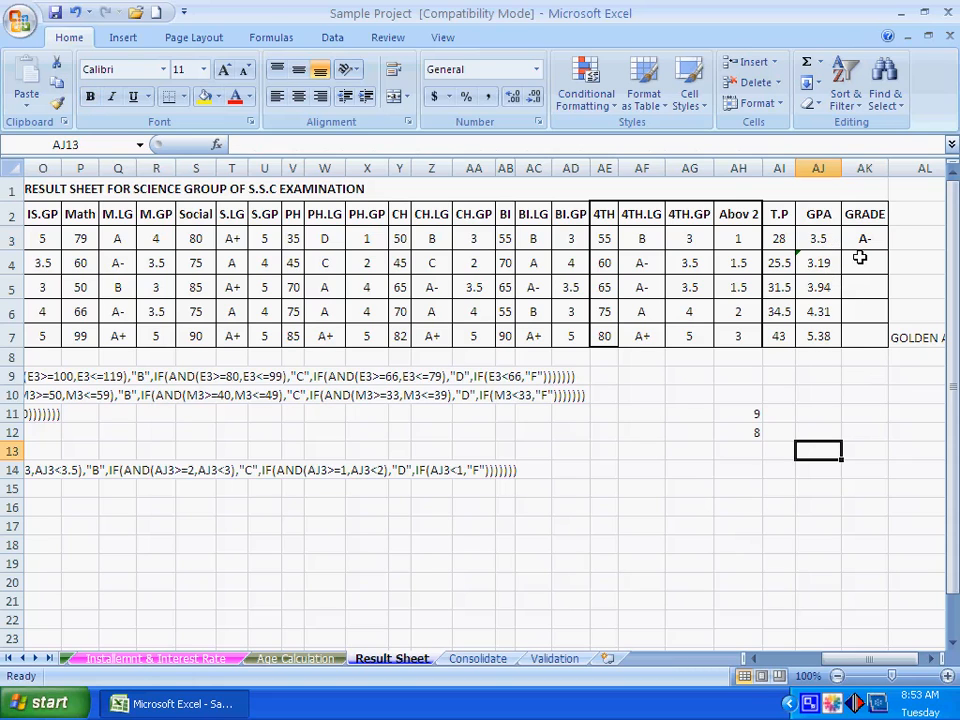
pyautogui.click(860, 263)
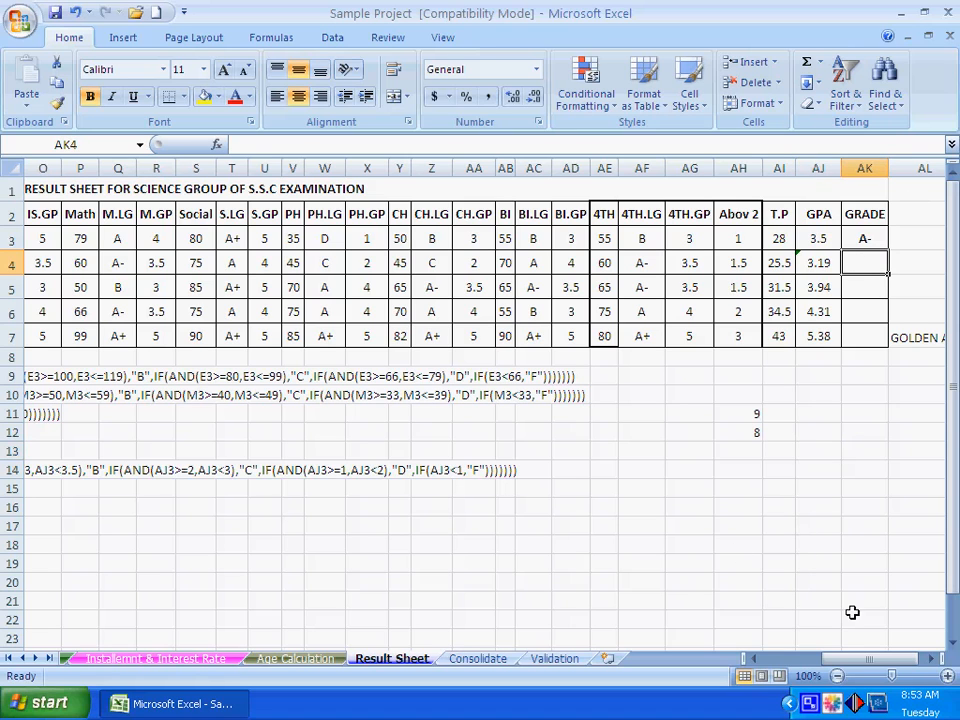
pyautogui.moveTo(853, 658); pyautogui.dragTo(786, 660)
pyautogui.click(85, 470)
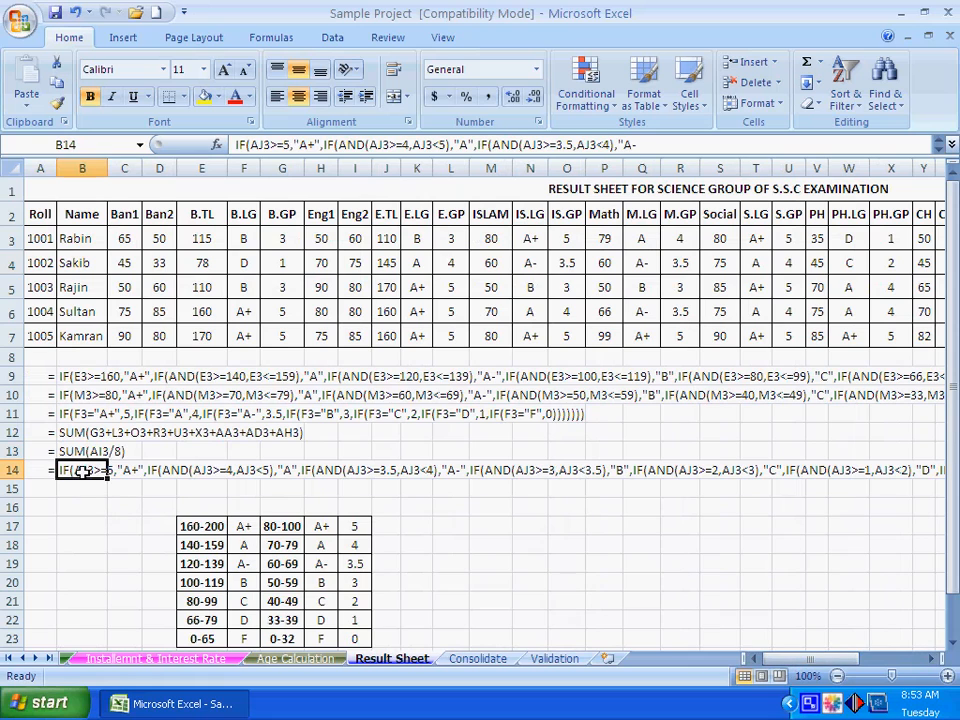
pyautogui.moveTo(825, 658); pyautogui.dragTo(848, 660)
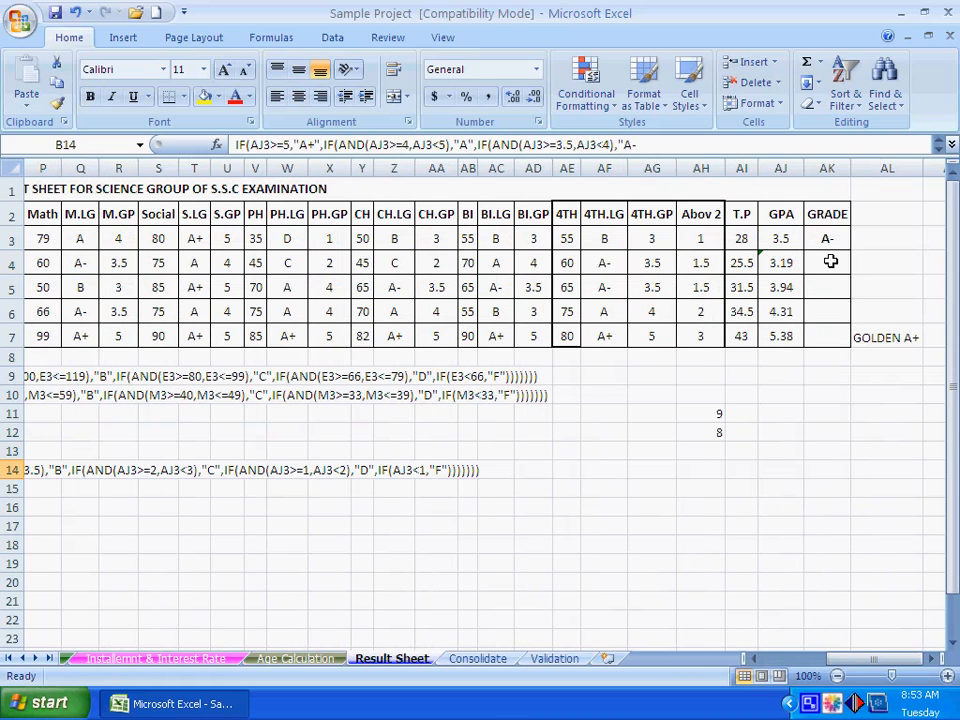
# - Read through the nested IF formula in AK3 up to its closing brackets, including the C, D and F conditions, leaving it unchanged
pyautogui.click(826, 238)
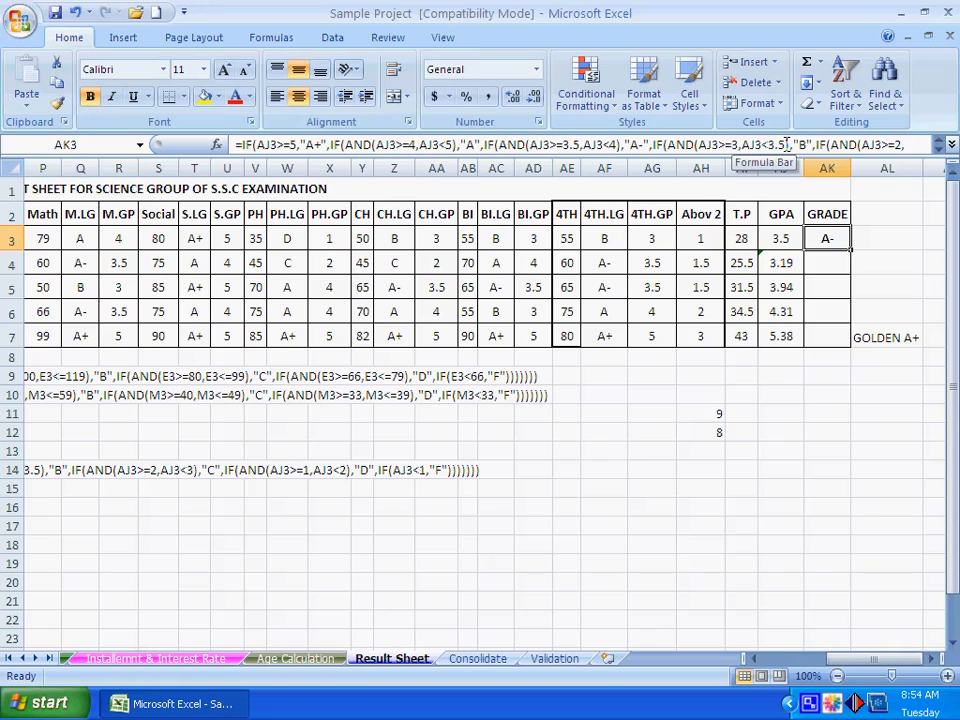
pyautogui.click(903, 146)
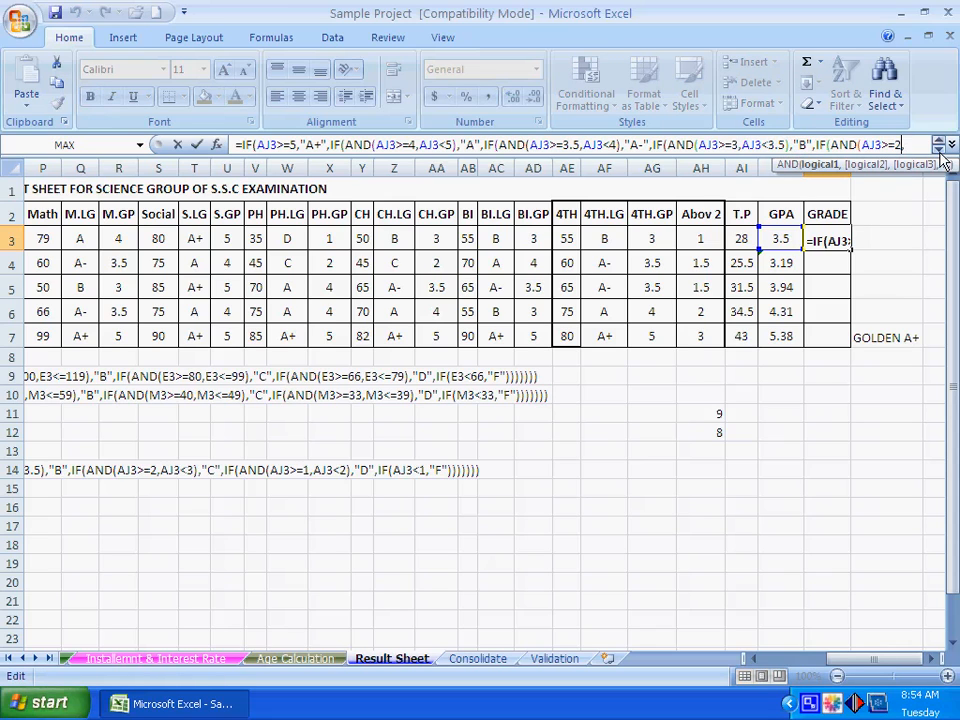
pyautogui.click(940, 153)
pyautogui.press('Right')
pyautogui.press('Right')
pyautogui.press('Right')
pyautogui.press('Right')
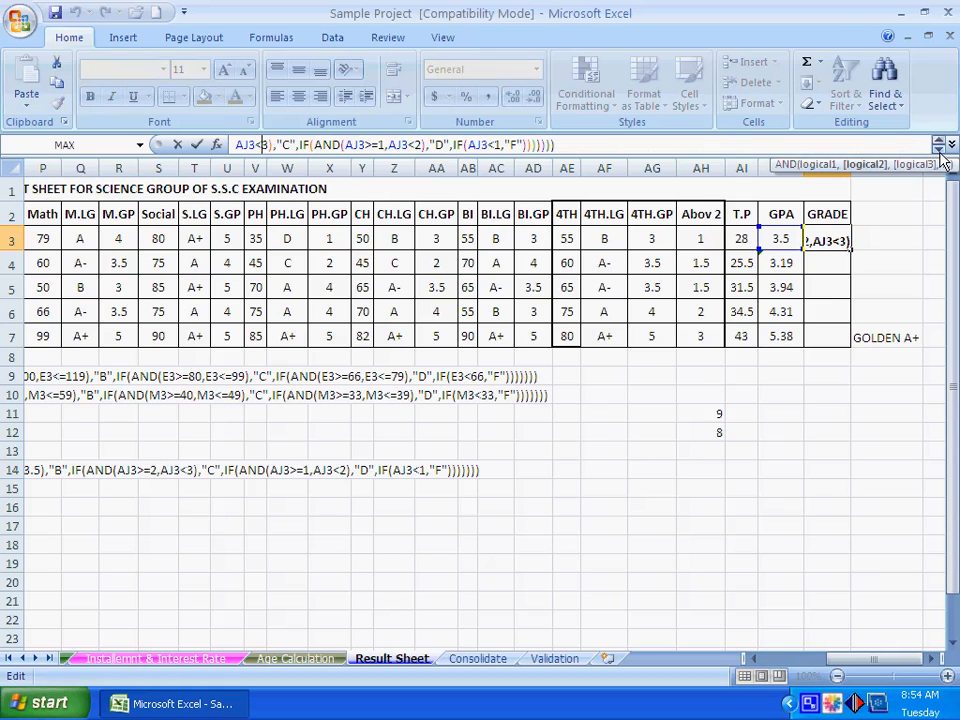
pyautogui.click(289, 145)
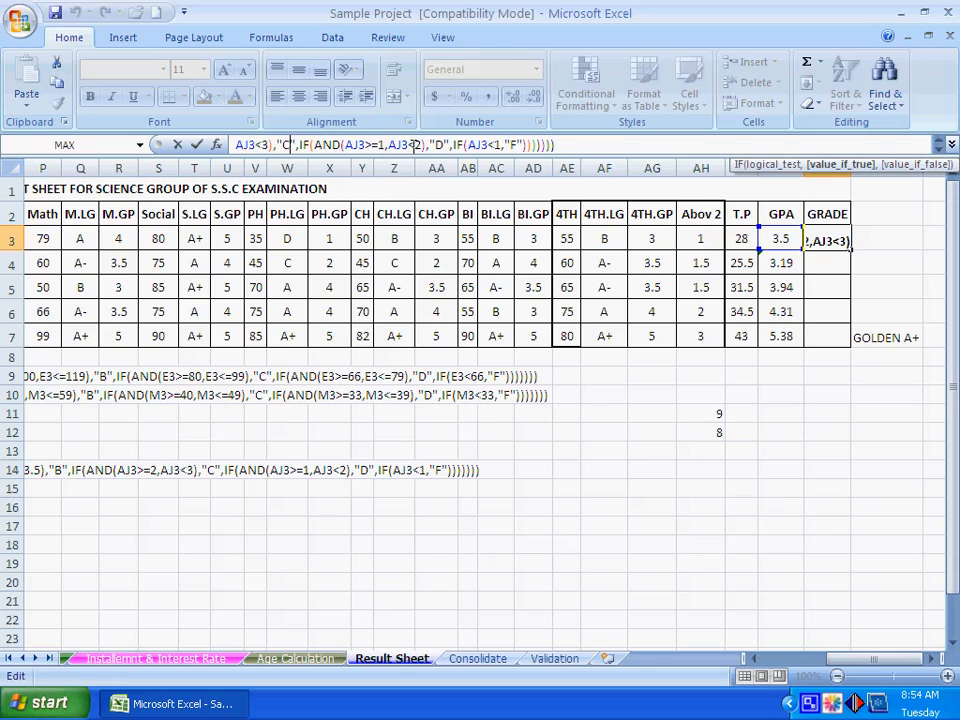
pyautogui.click(440, 145)
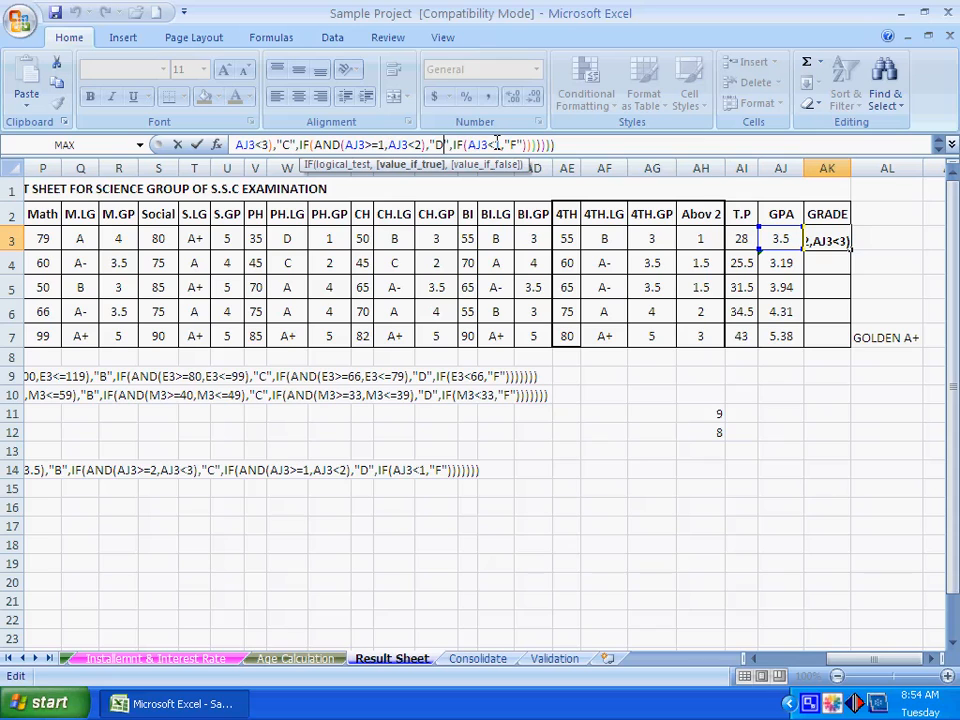
pyautogui.click(520, 145)
pyautogui.click(545, 145)
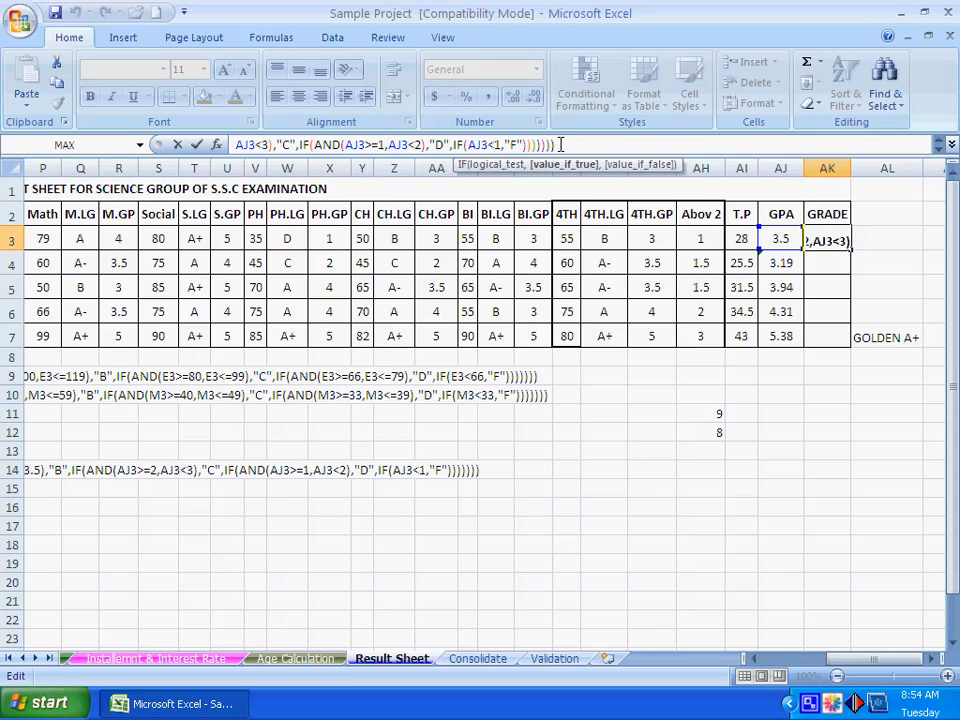
pyautogui.click(561, 145)
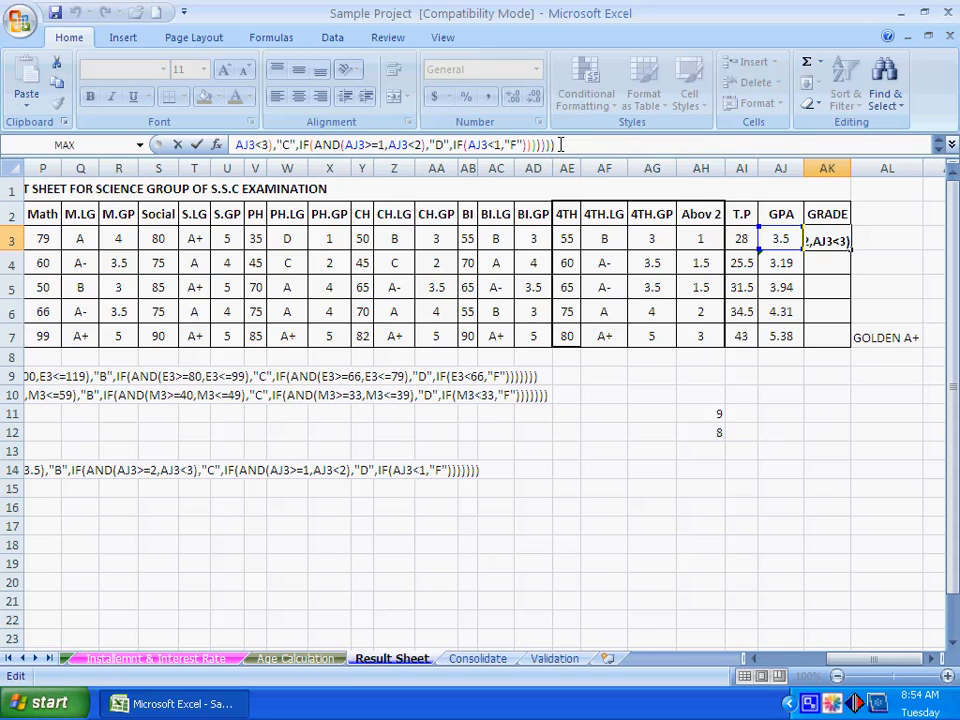
pyautogui.press('Return')
# - Copy the GRADE formula from AK3 into AK4:AK7 for the other four students
pyautogui.click(829, 238)
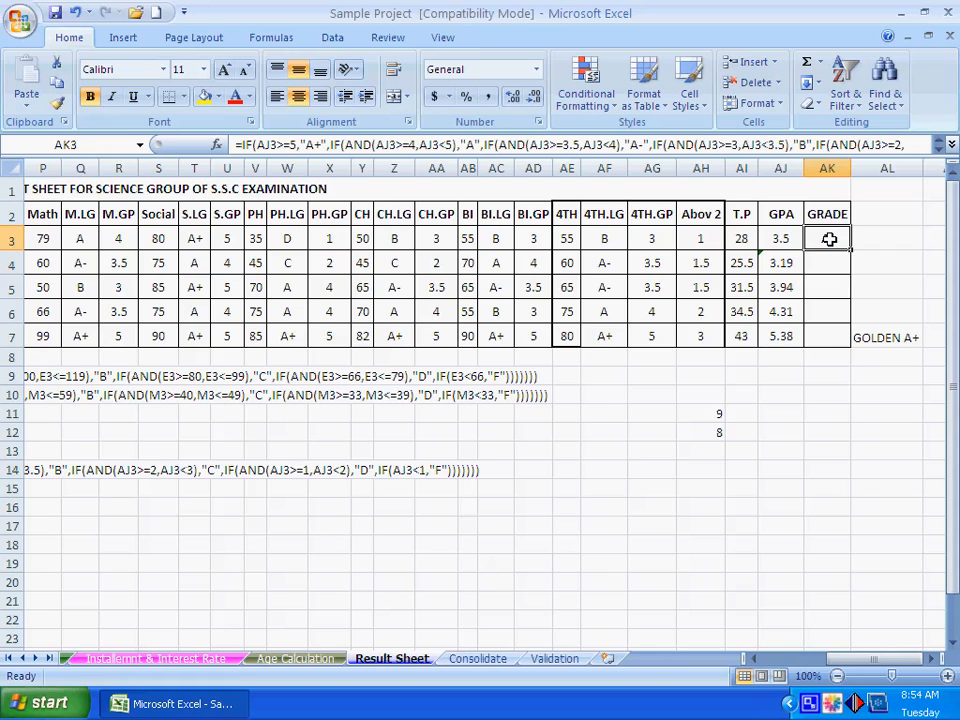
pyautogui.rightClick(829, 238)
pyautogui.click(722, 280)
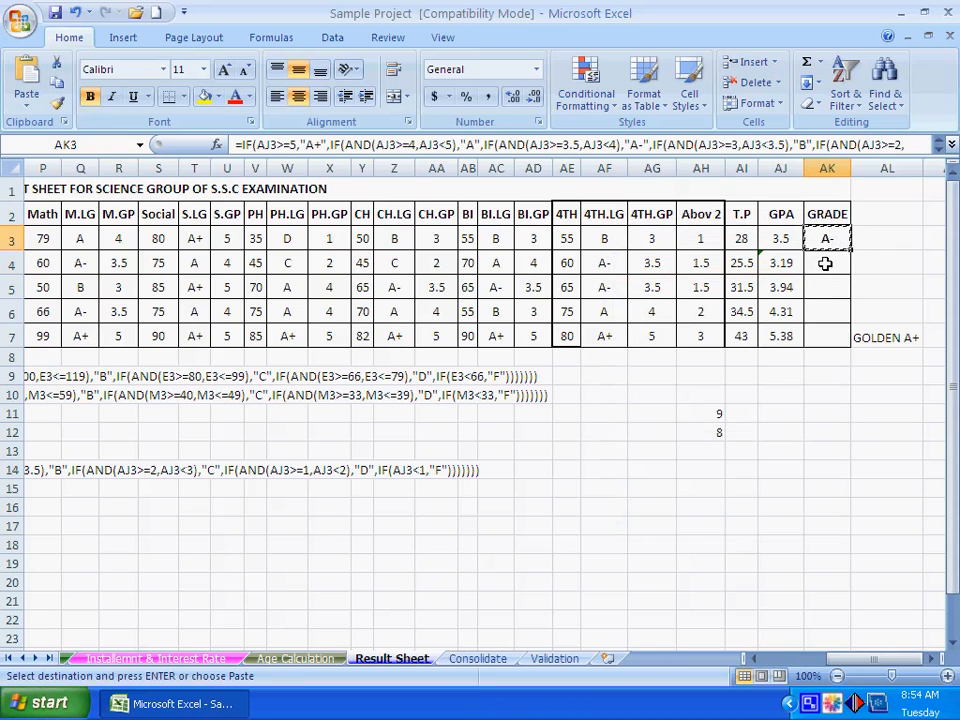
pyautogui.moveTo(825, 262); pyautogui.dragTo(825, 326)
pyautogui.rightClick(825, 300)
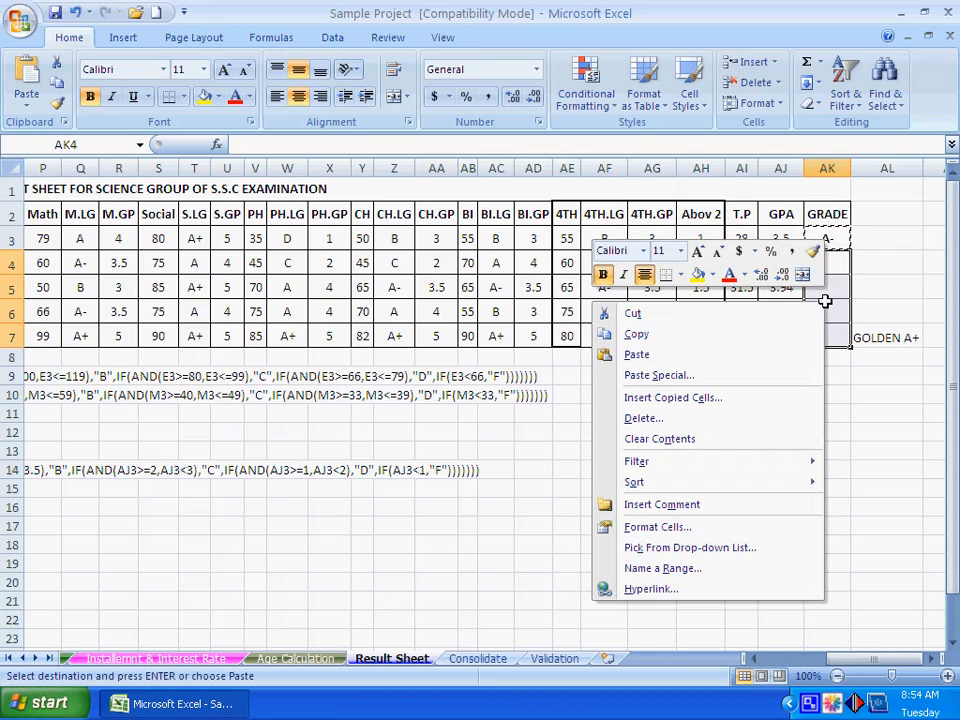
pyautogui.click(729, 355)
pyautogui.click(798, 394)
pyautogui.press('Escape')
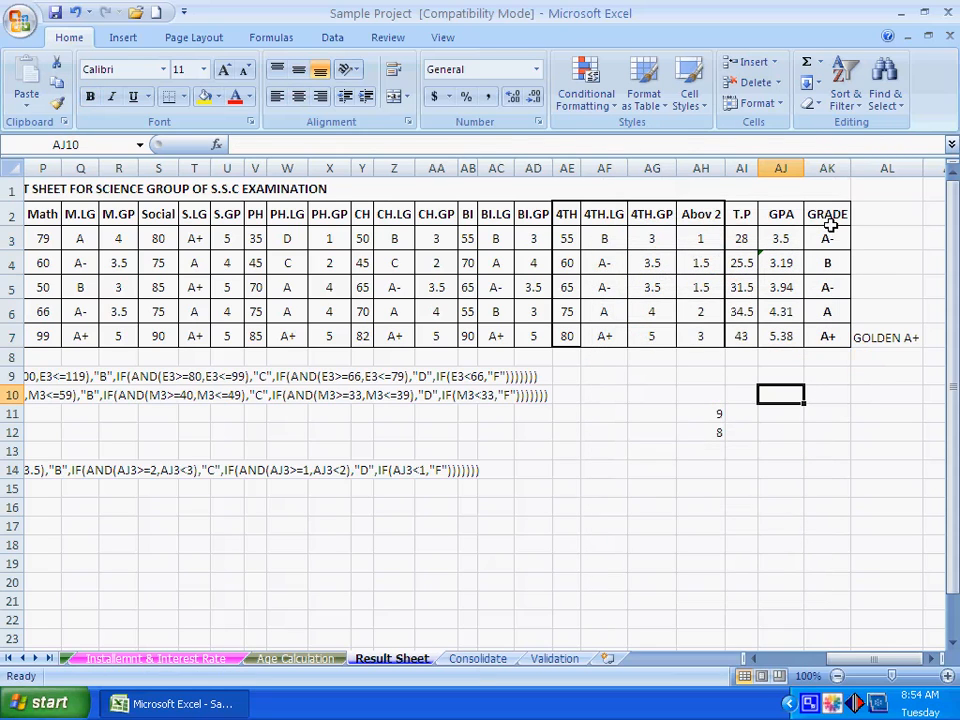
# - Review the GPA and GRADE columns in AJ2:AK7 and the note beside the last student in AL7
pyautogui.click(820, 429)
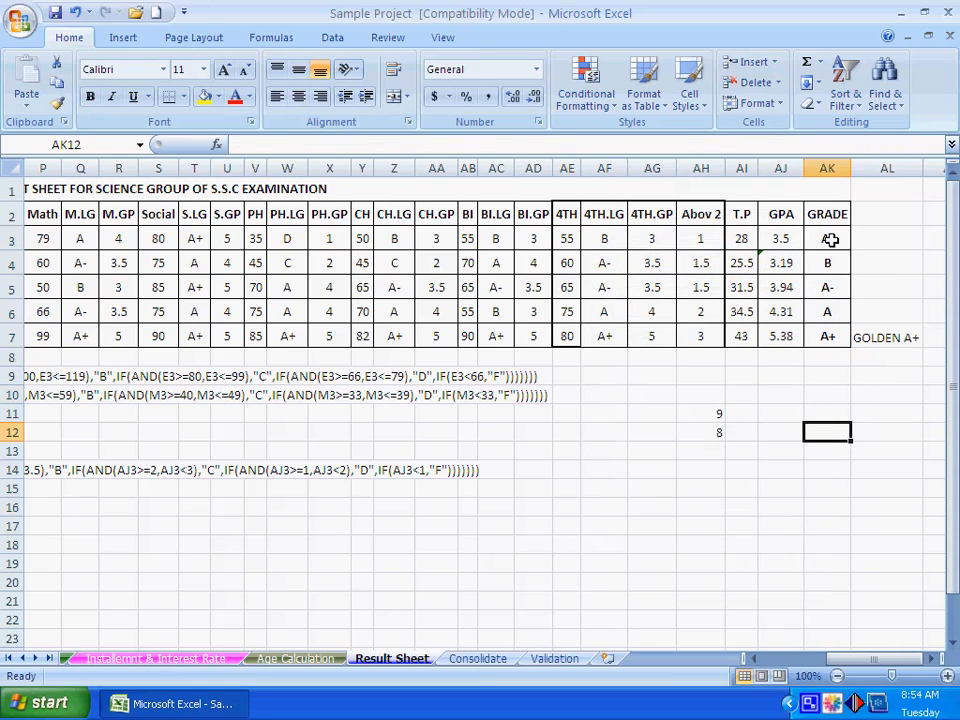
pyautogui.moveTo(773, 213); pyautogui.dragTo(825, 338)
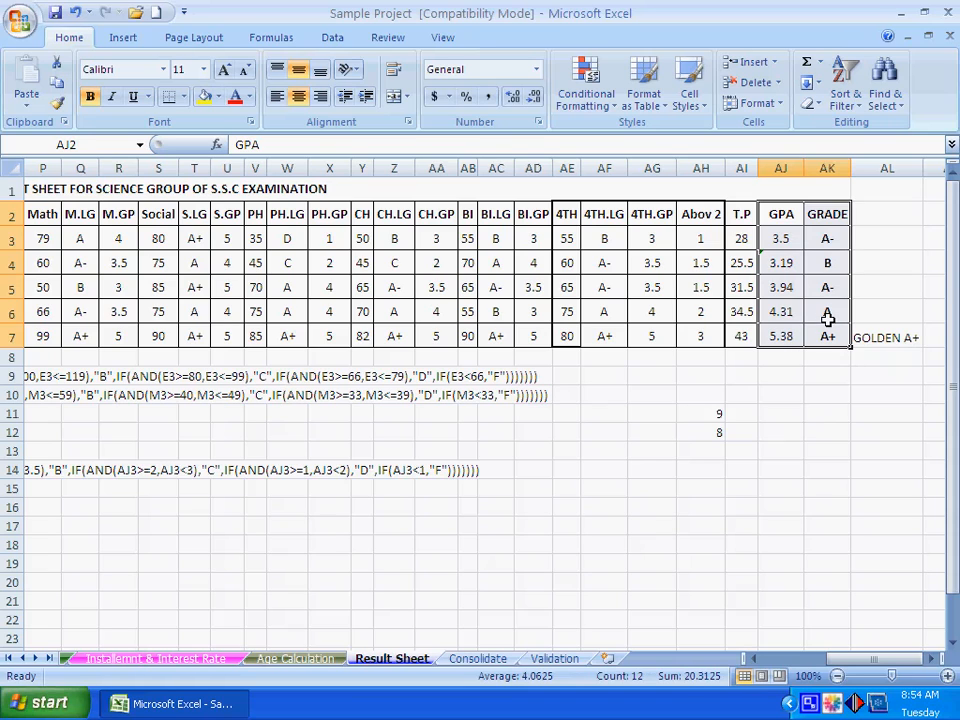
pyautogui.click(778, 429)
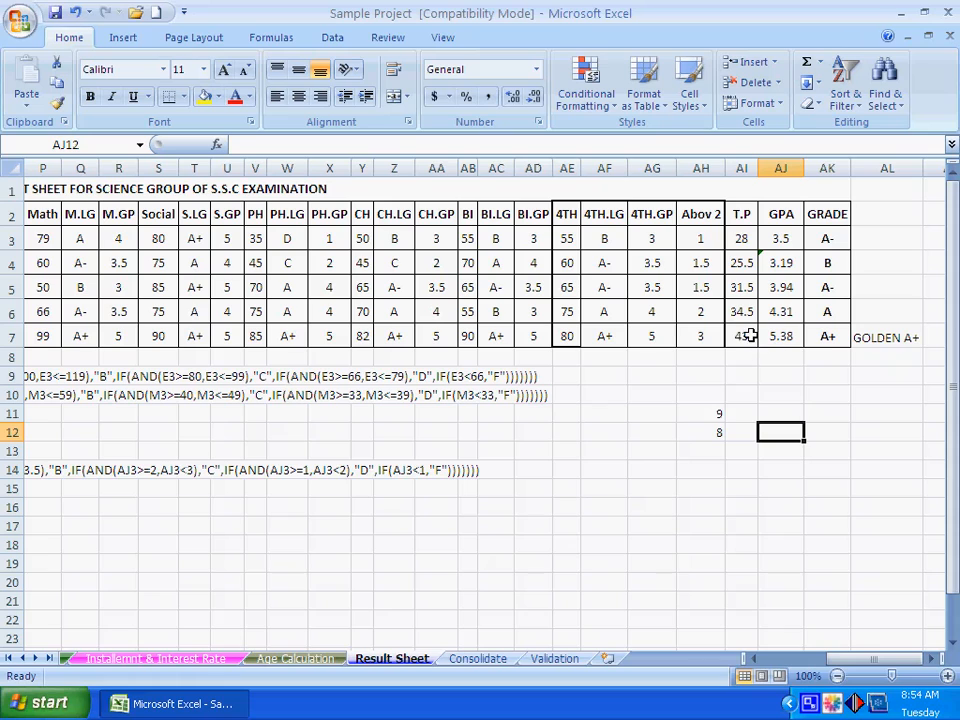
pyautogui.click(836, 398)
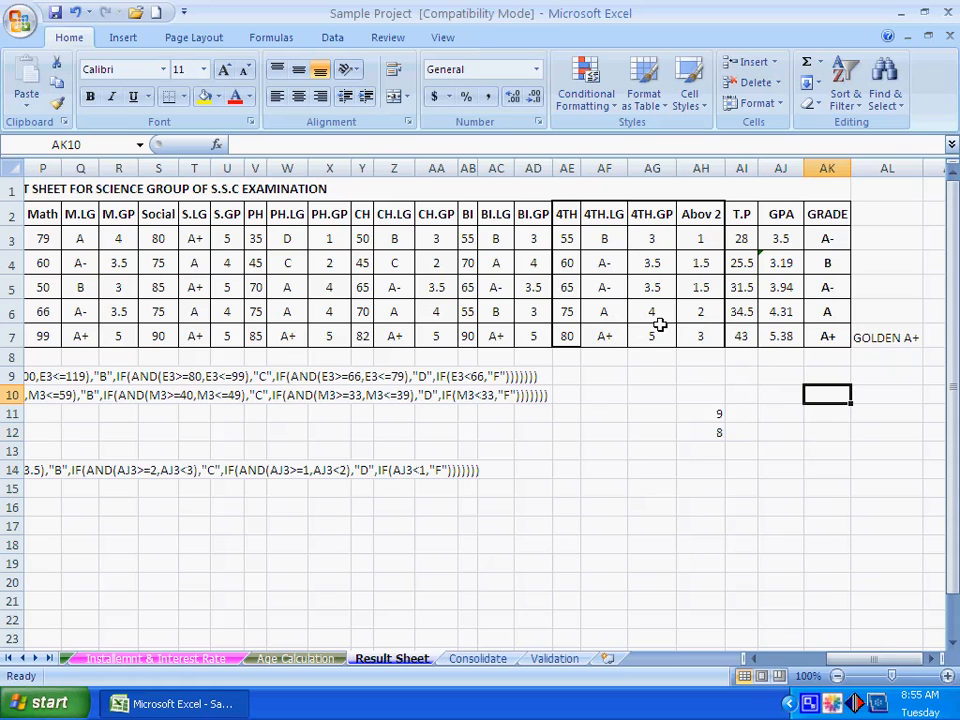
pyautogui.click(880, 338)
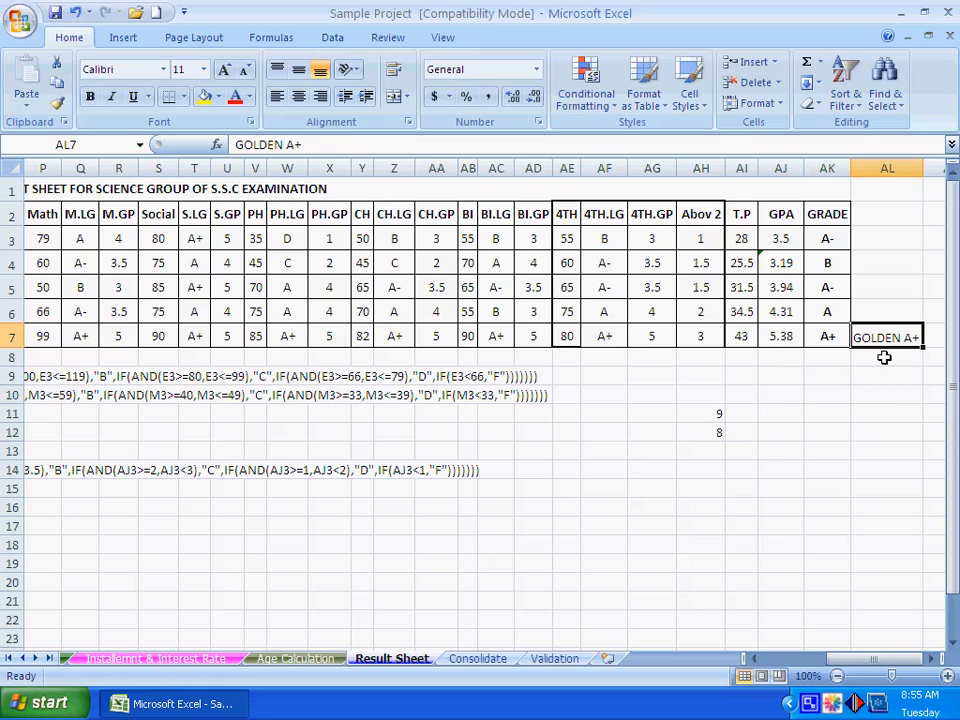
pyautogui.click(806, 410)
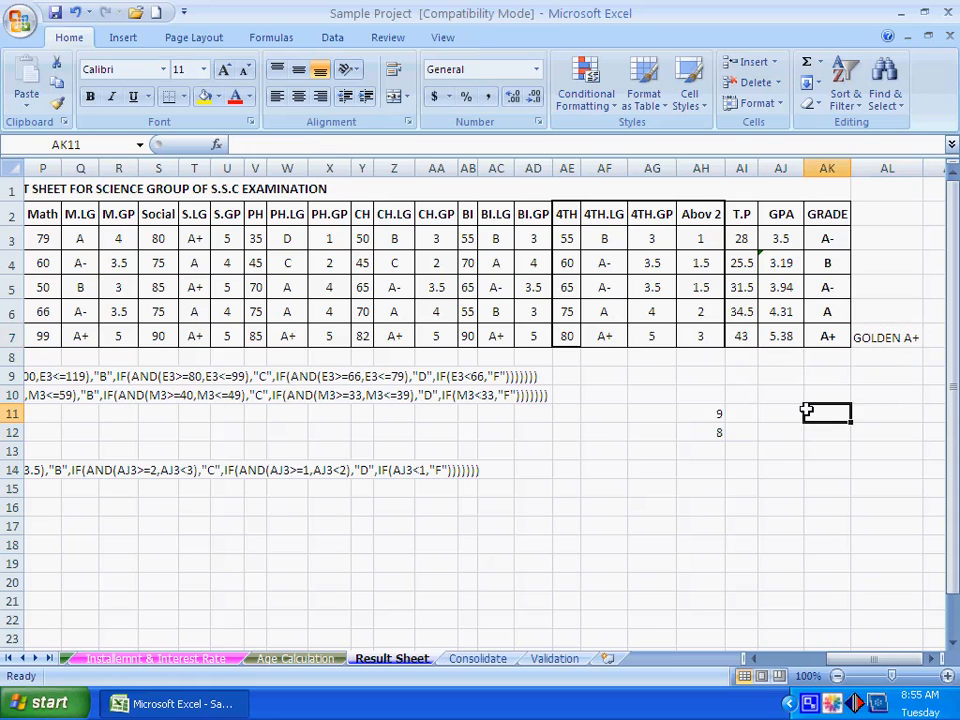